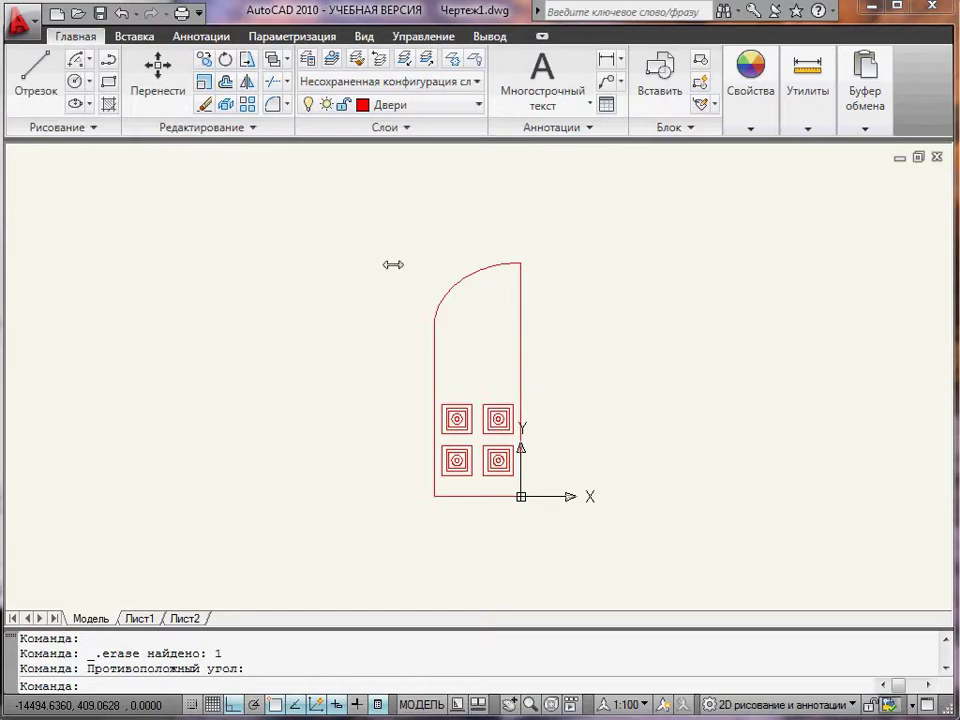
left_click(108, 84)
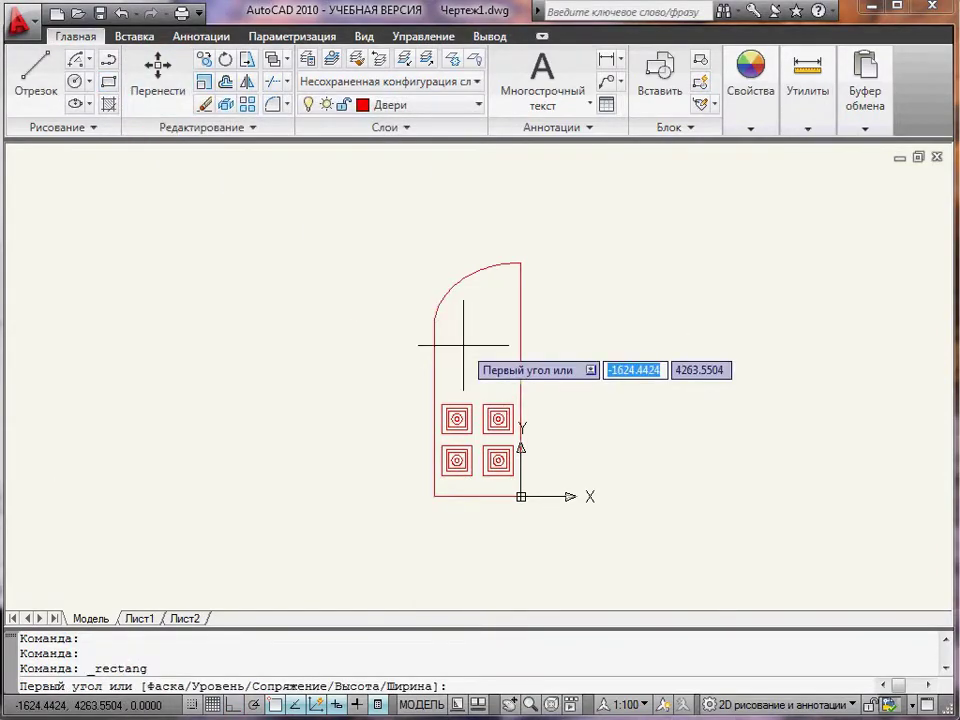
type("-")
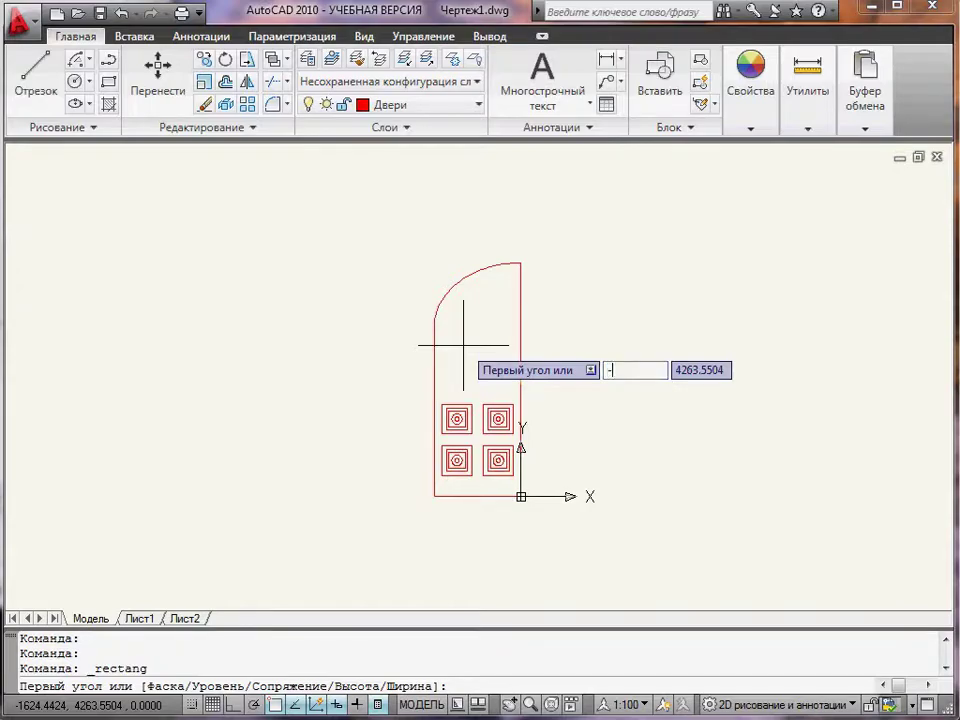
type("2105")
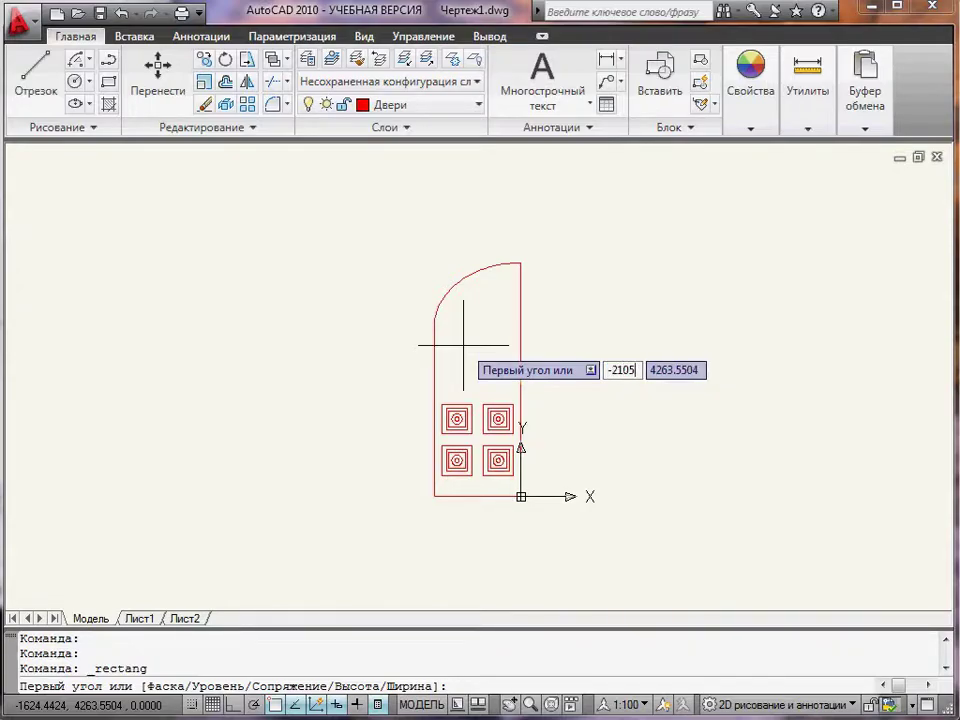
key("Tab")
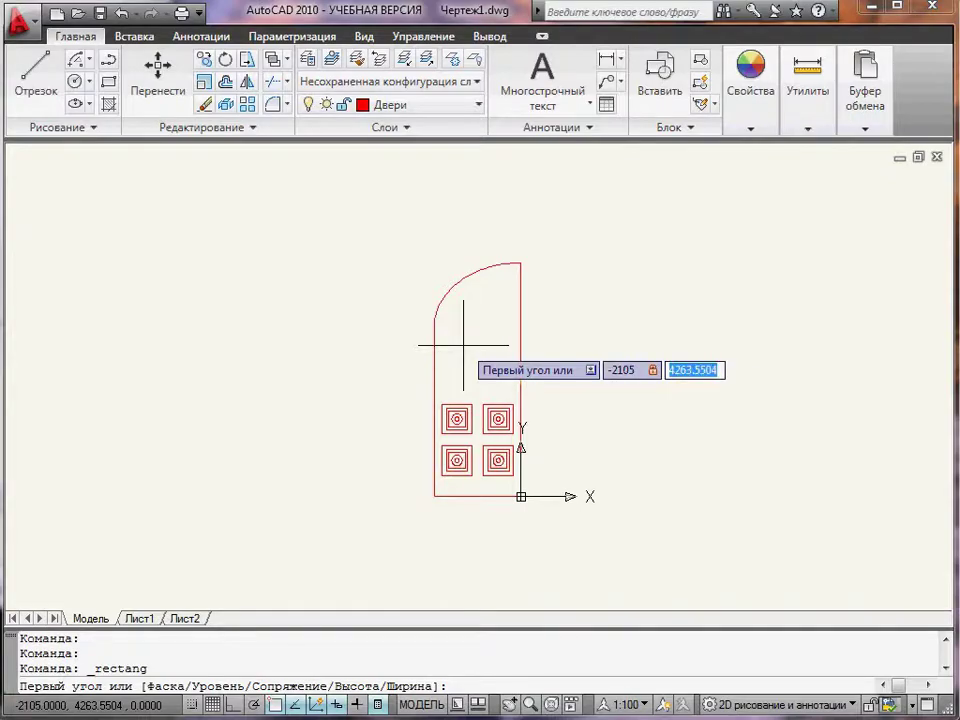
type("3150")
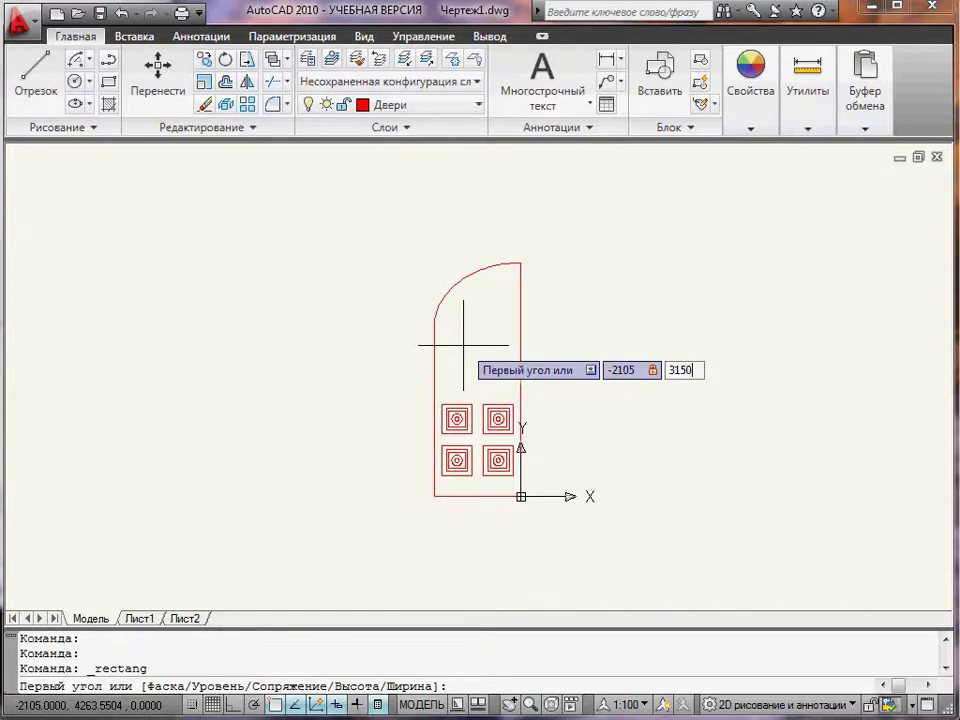
key("Return")
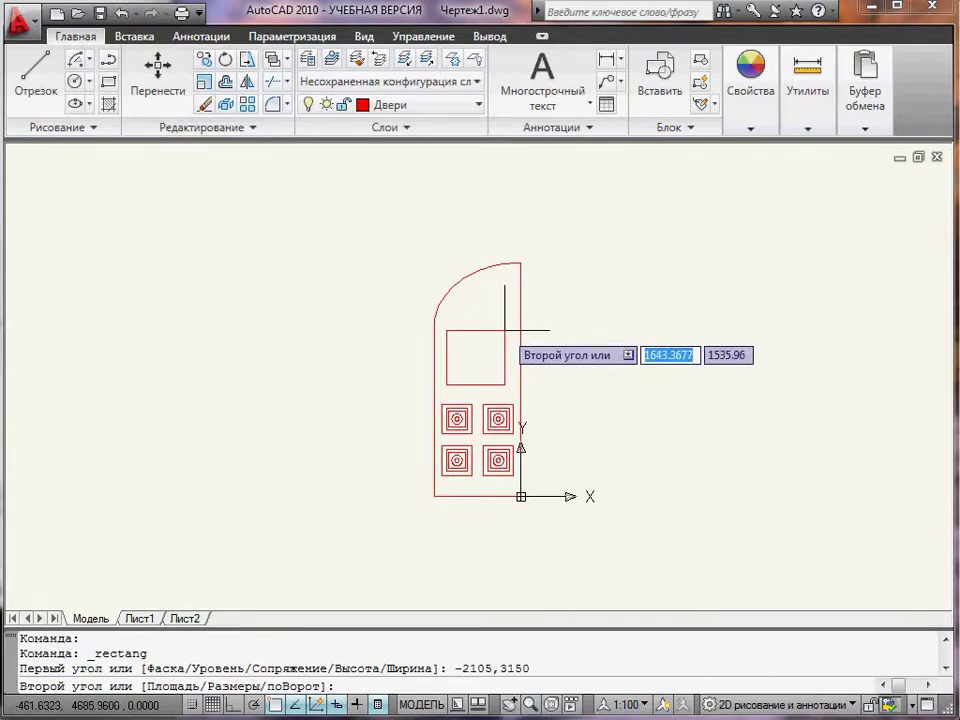
type("@")
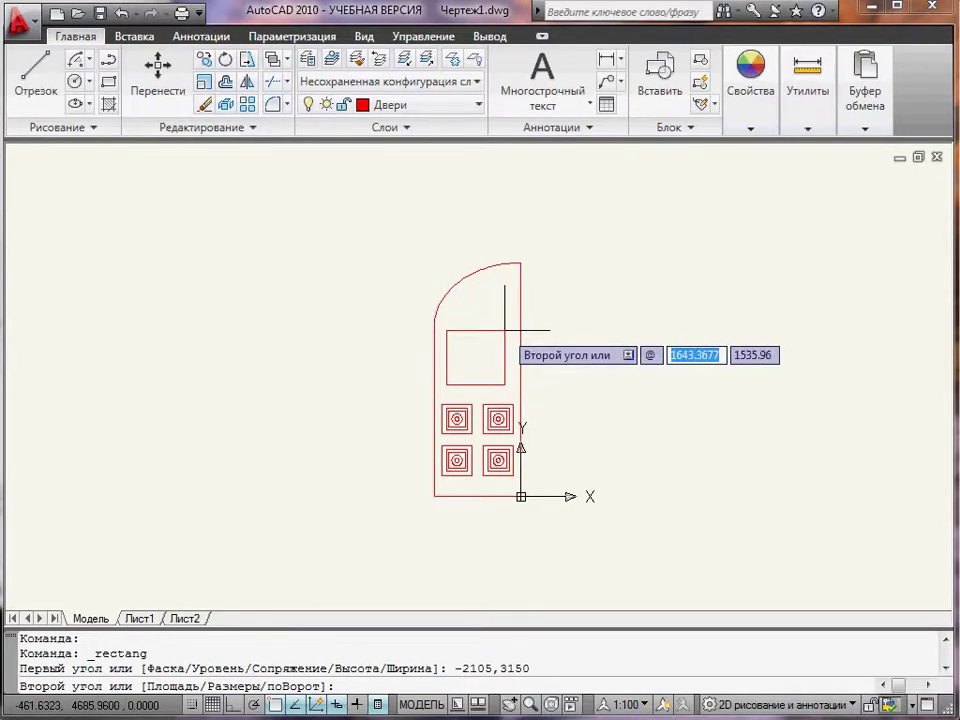
type("1760")
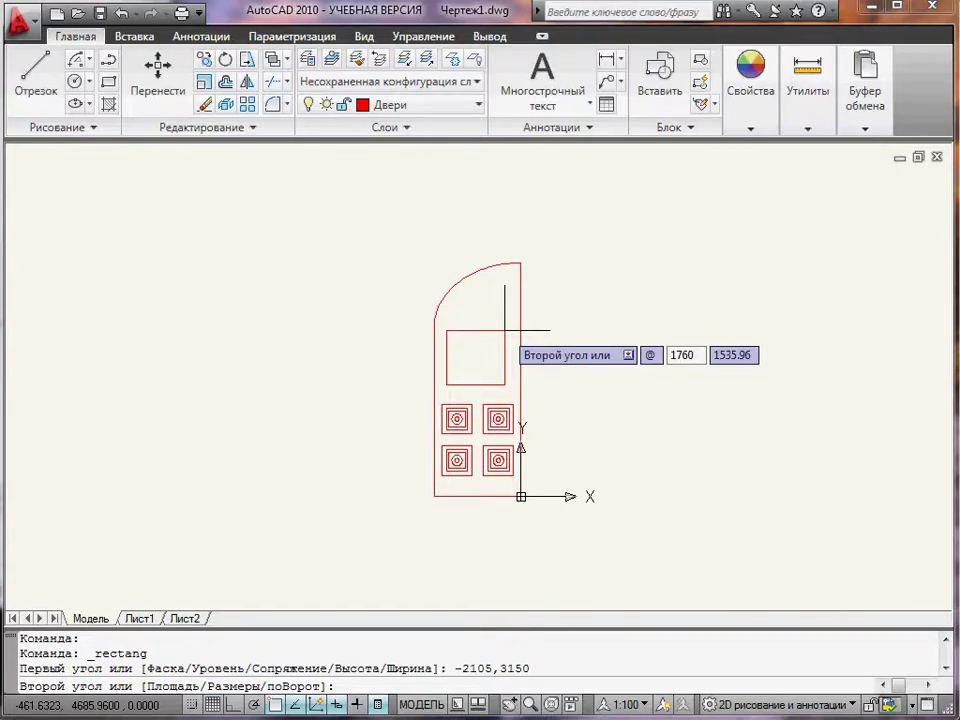
key("Tab")
type("1400")
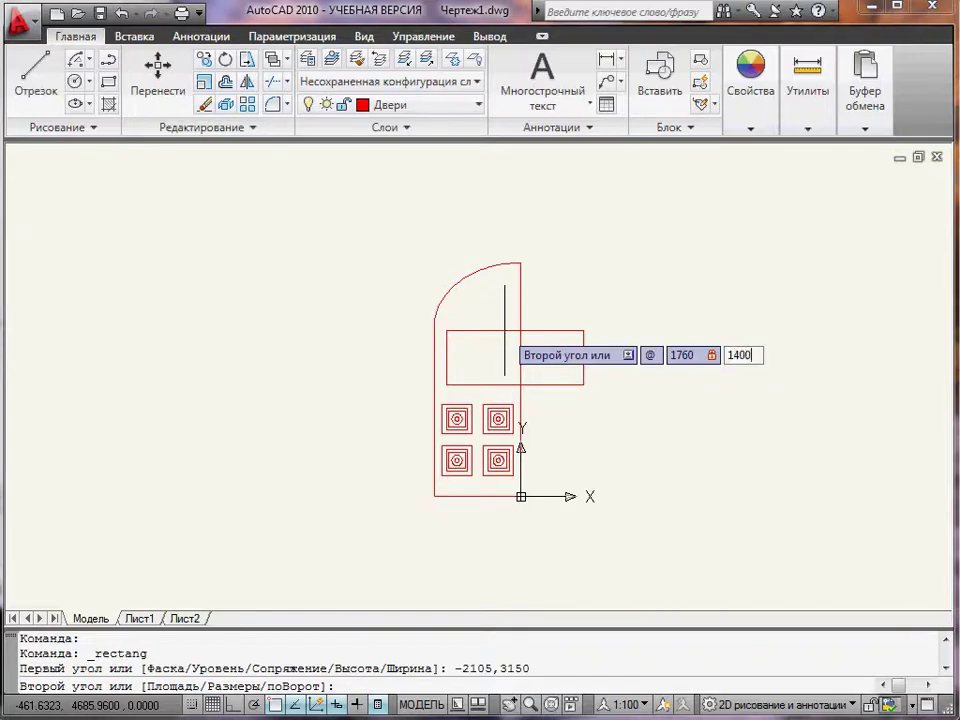
key("Return")
Step: From the rectangle's top-left corner, draw lines 240 up, 720 right and 240 down
scroll(510, 349, "up", 4)
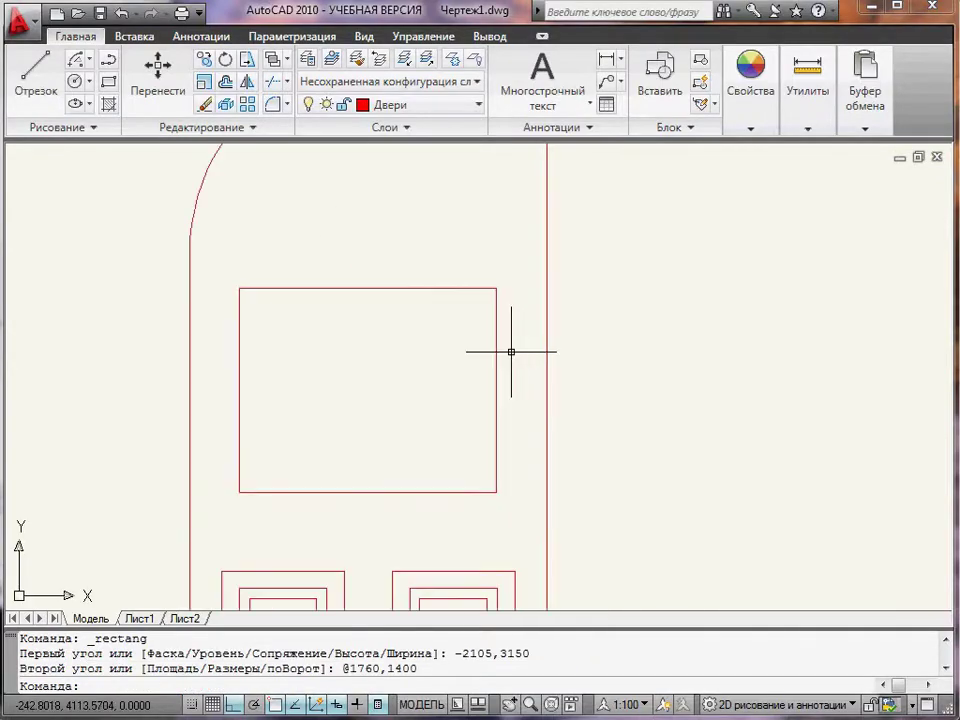
mouse_move(510, 349)
middle_mouse_down()
mouse_move(497, 403)
mouse_move(491, 397)
middle_mouse_up()
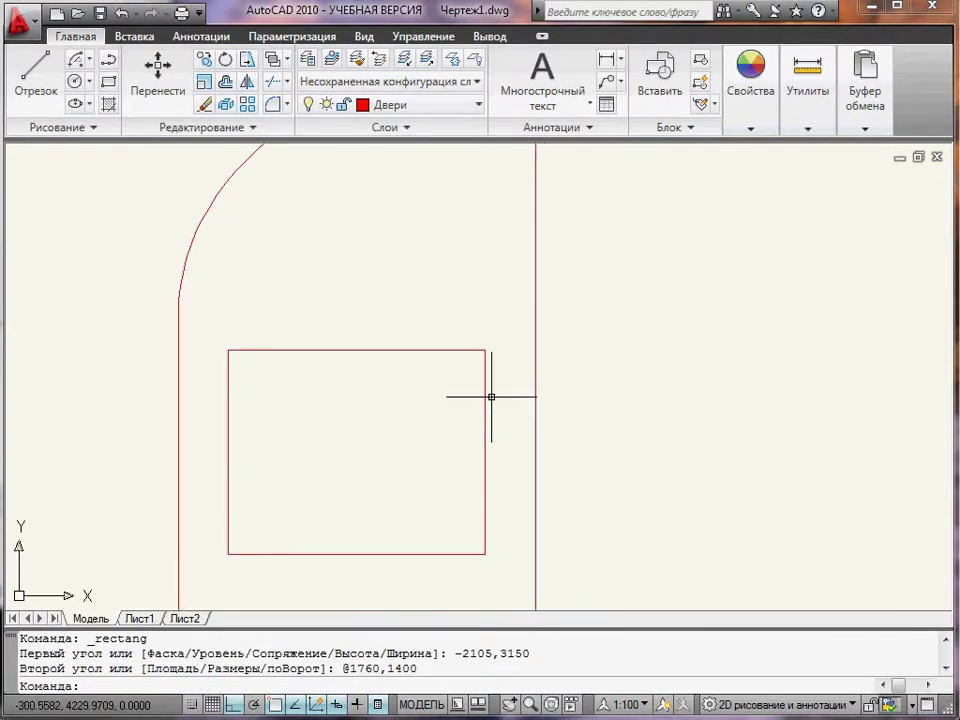
left_click(36, 75)
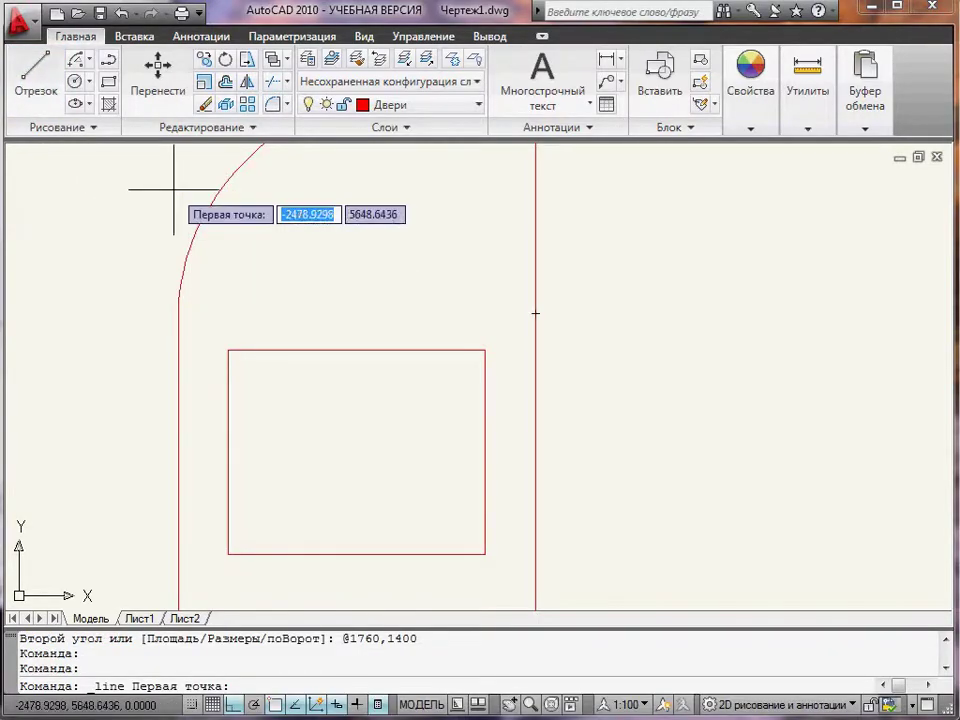
left_click(228, 350)
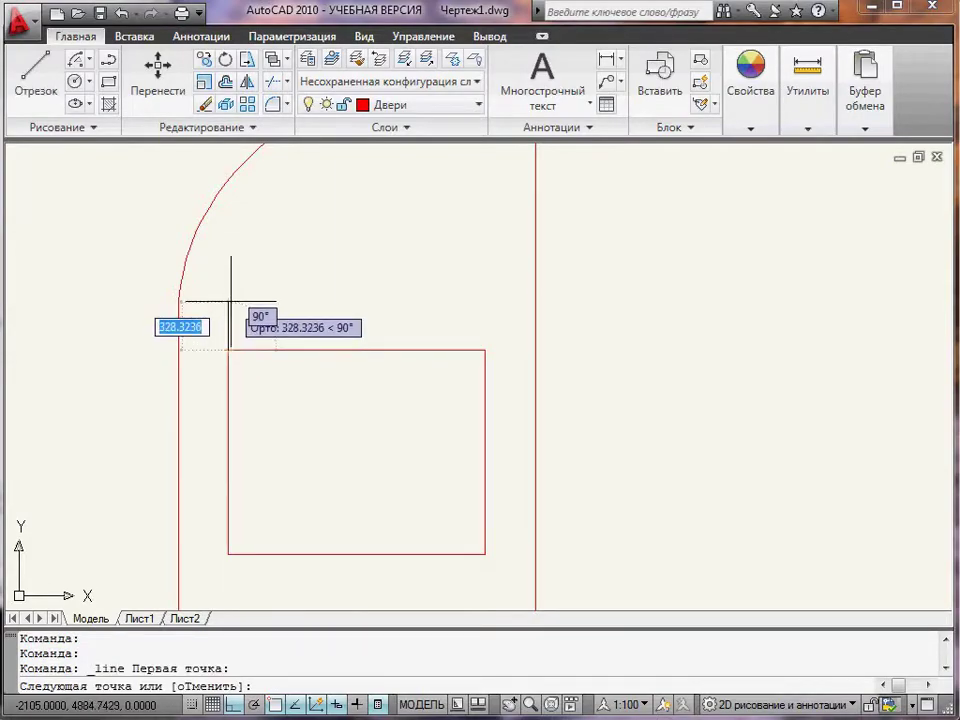
type("240")
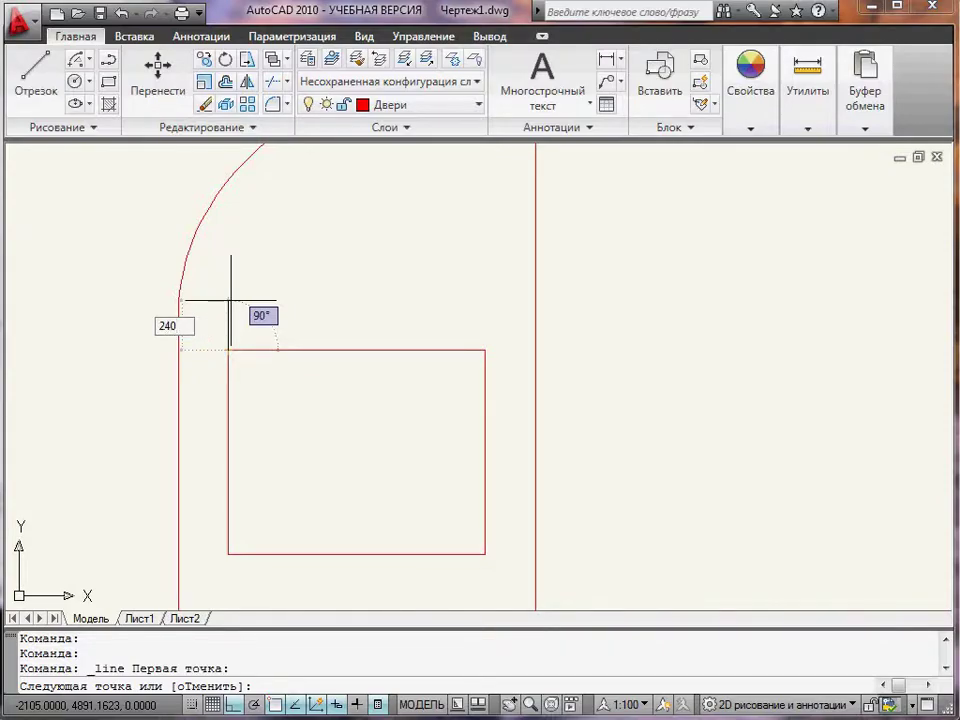
key("Return")
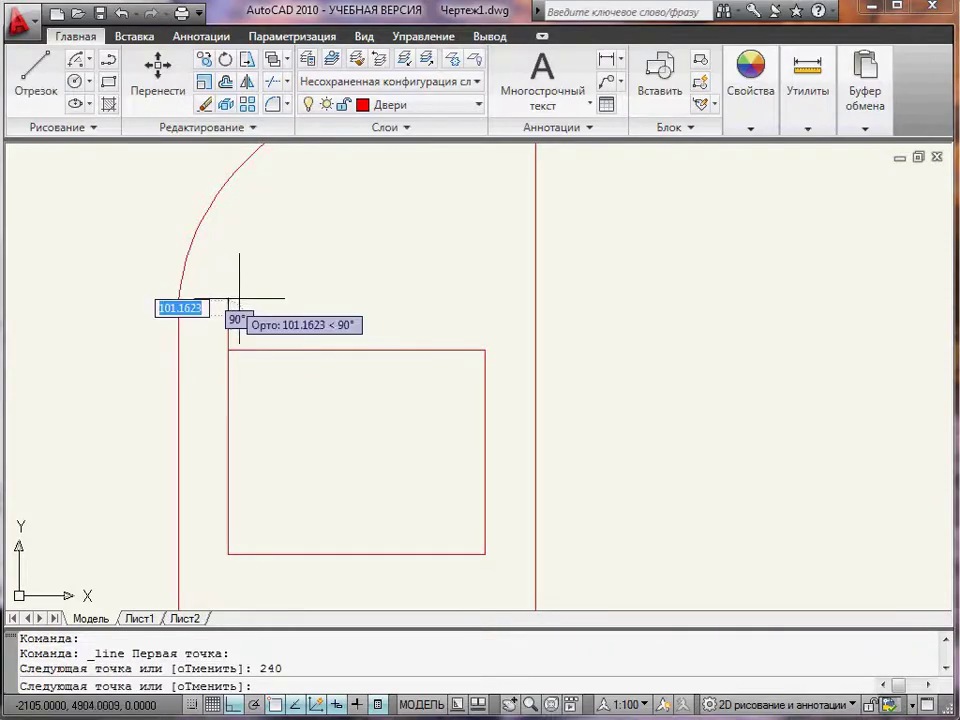
type("720")
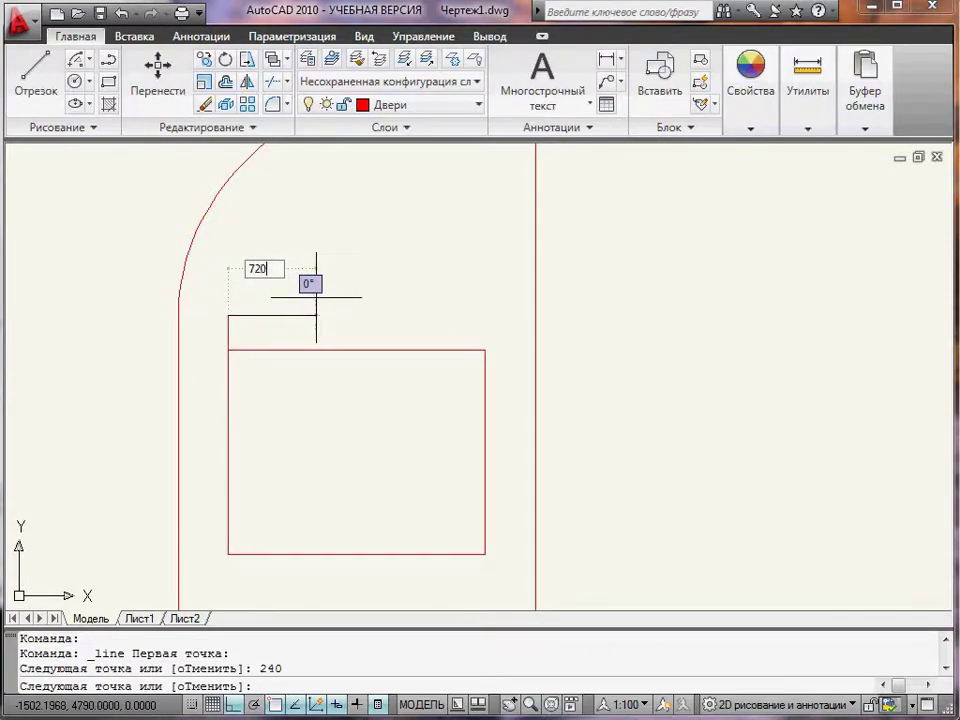
key("Return")
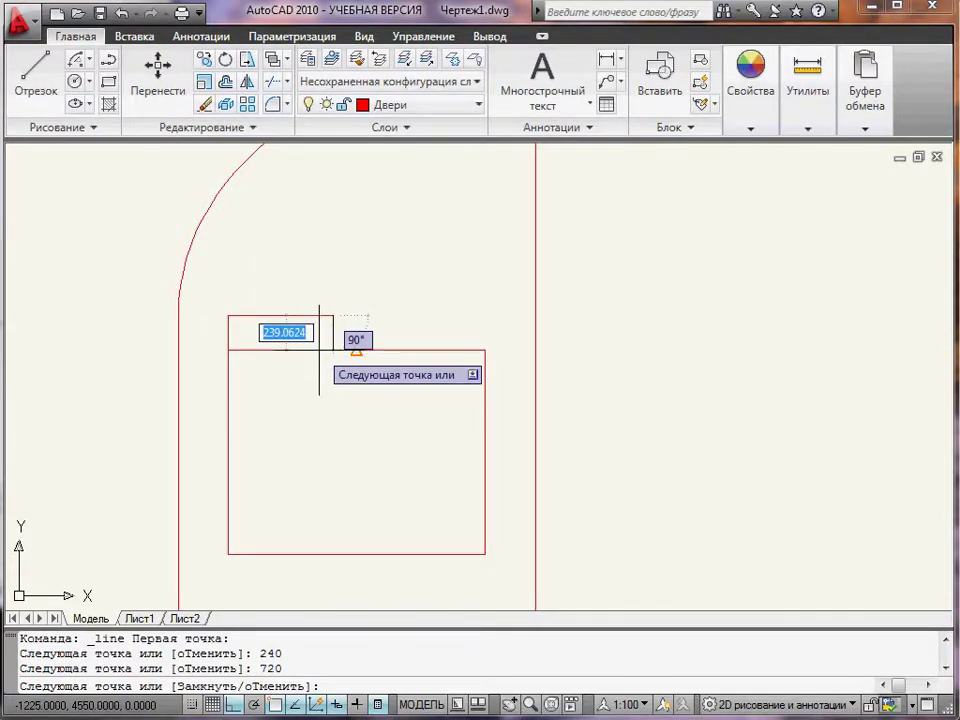
type("240")
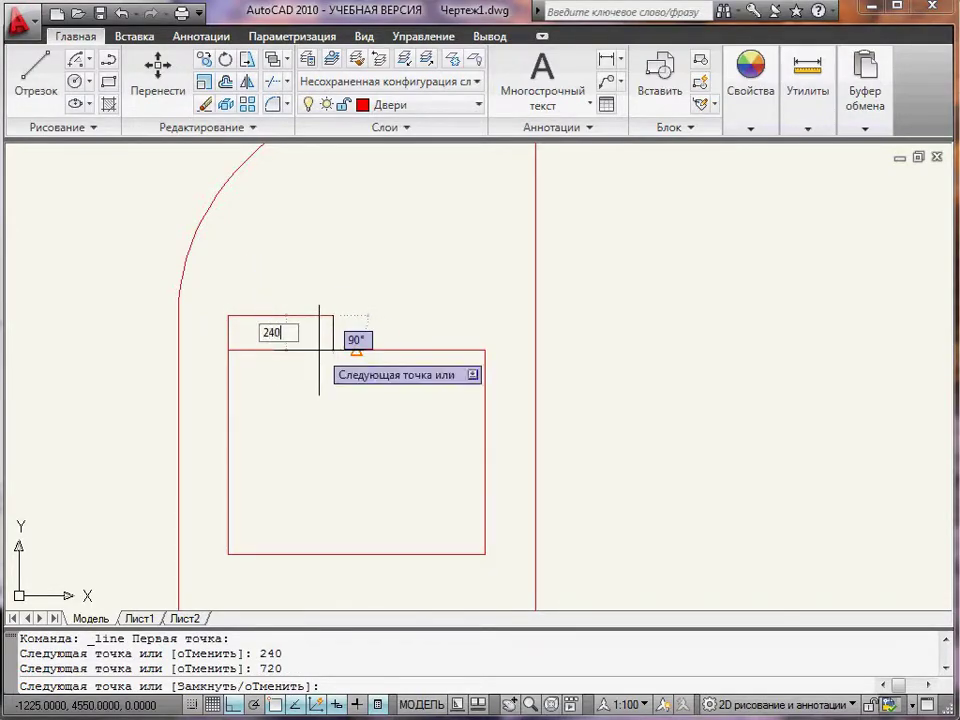
key("Return")
key("Return")
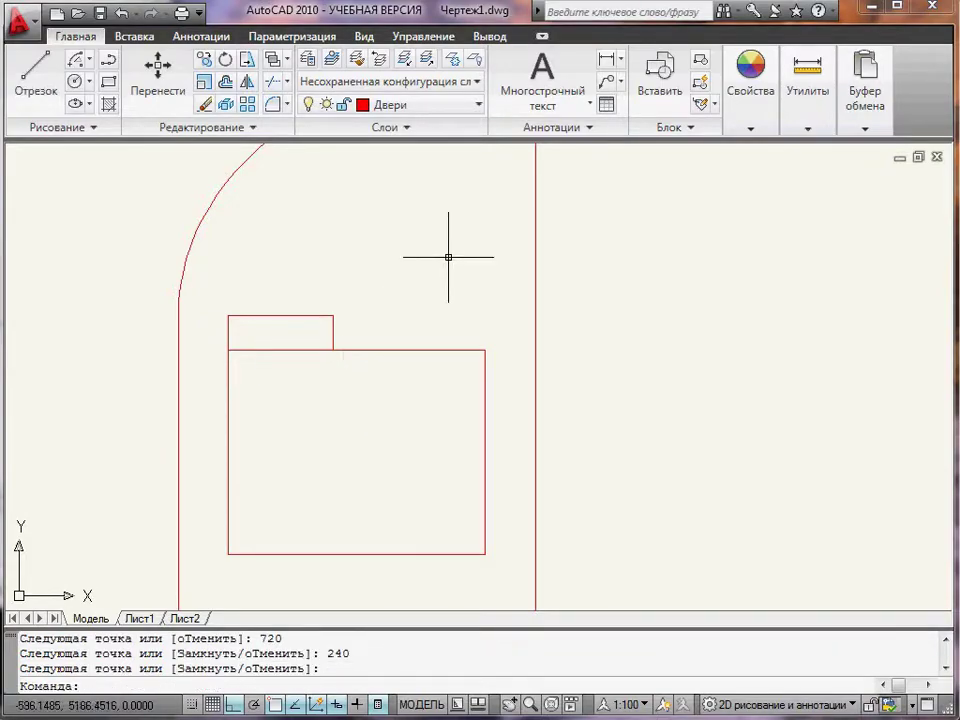
scroll(461, 339, "up", 3)
scroll(461, 339, "down", 2)
mouse_move(461, 339)
middle_mouse_down()
mouse_move(448, 298)
mouse_move(450, 333)
middle_mouse_up()
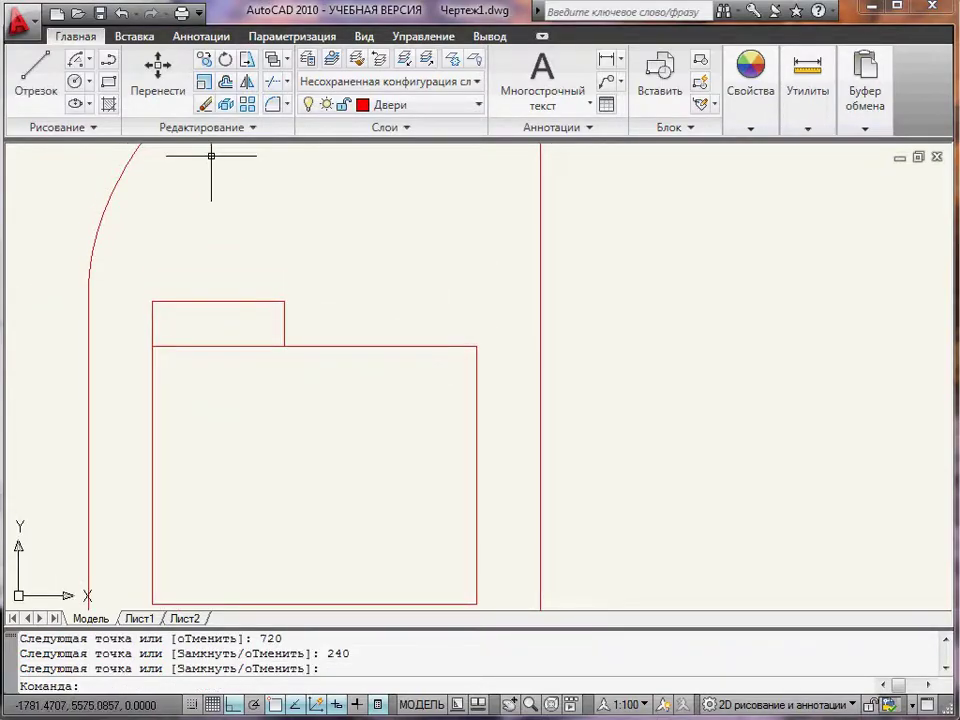
Step: Draw a 180° arc centred on the frame's top-edge midpoint and delete the straight line beneath it
left_click(75, 62)
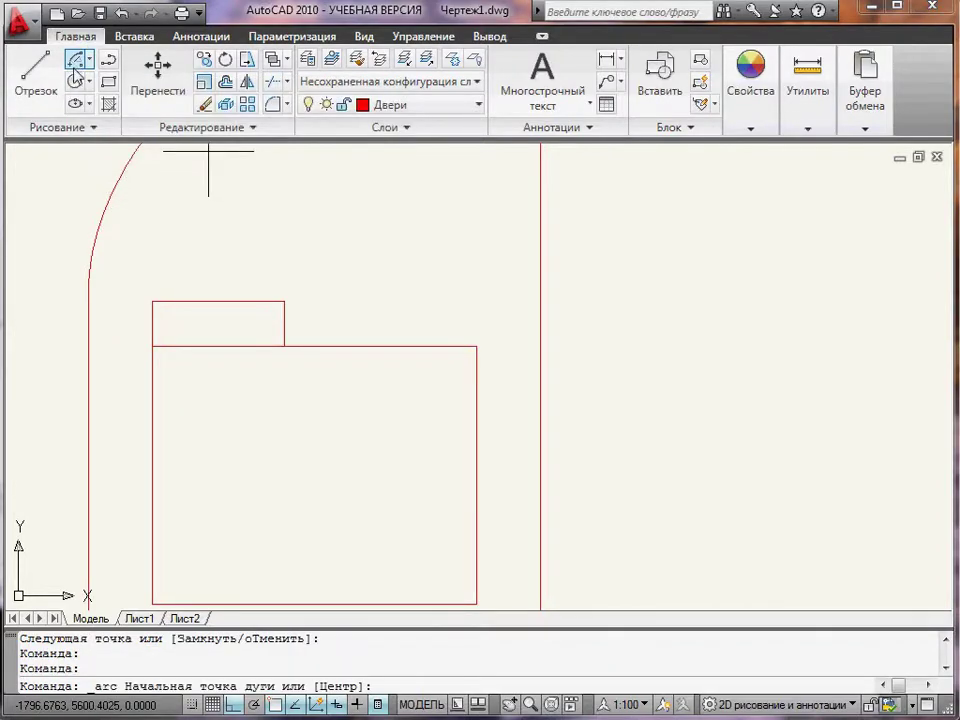
left_click(284, 301)
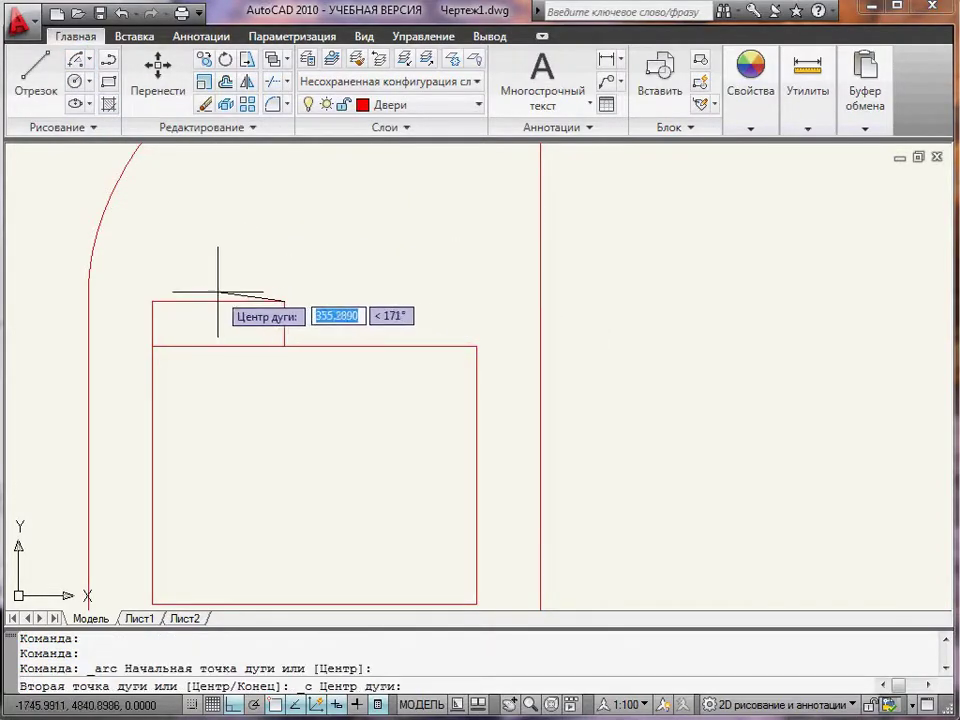
left_click(218, 301)
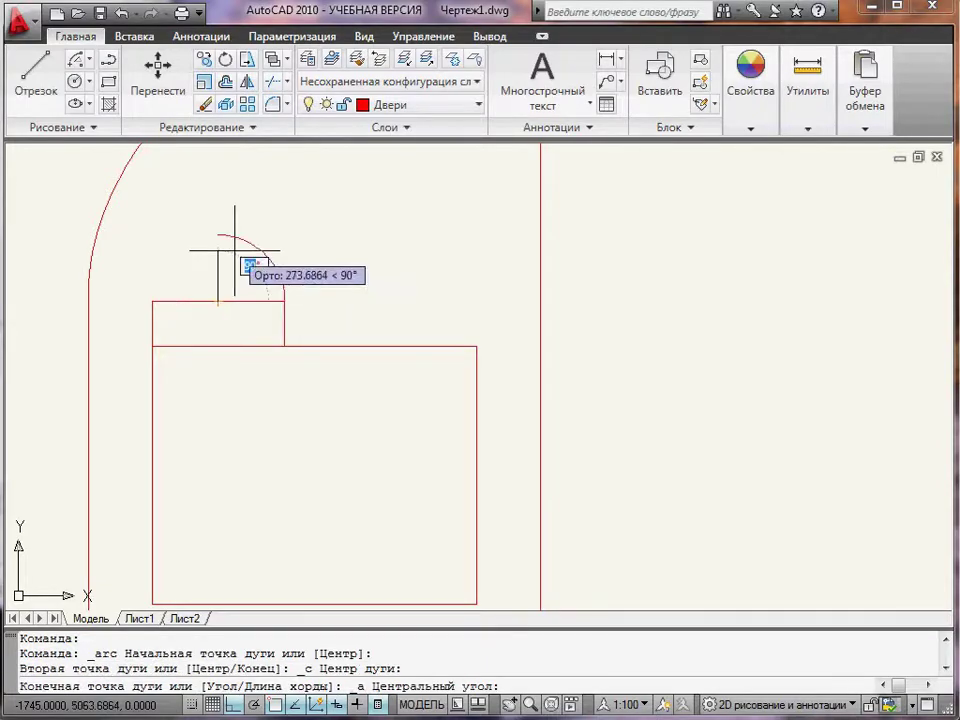
left_click(122, 305)
left_click(224, 301)
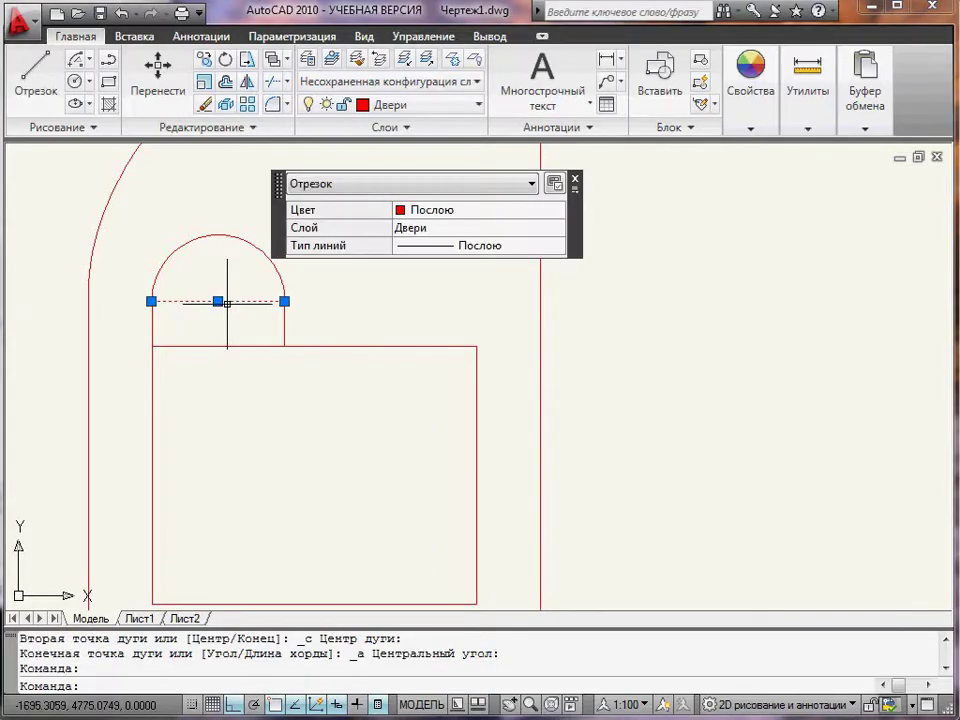
key("Delete")
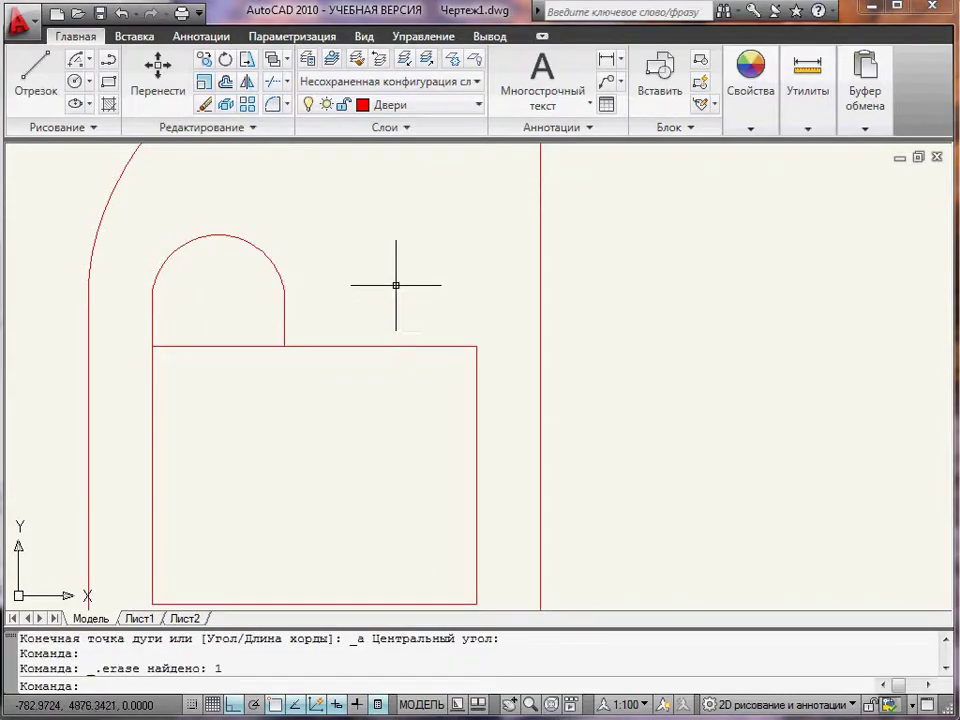
left_click(315, 328)
Step: Mirror the arc and its two side lines about the rectangle's vertical centre axis, keeping the original
left_click(100, 165)
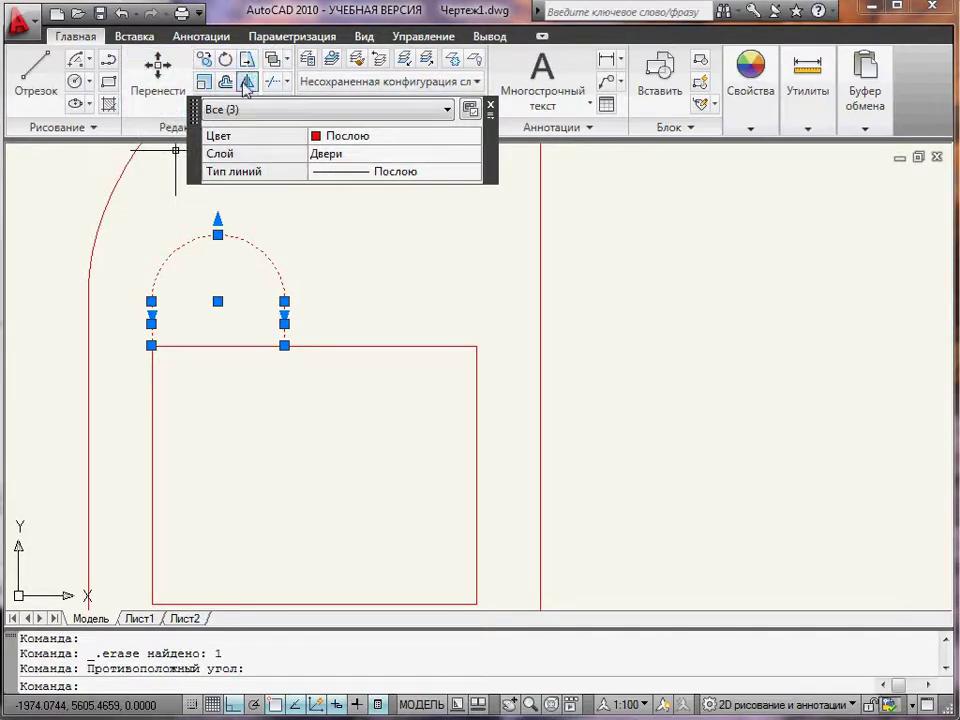
left_click(246, 82)
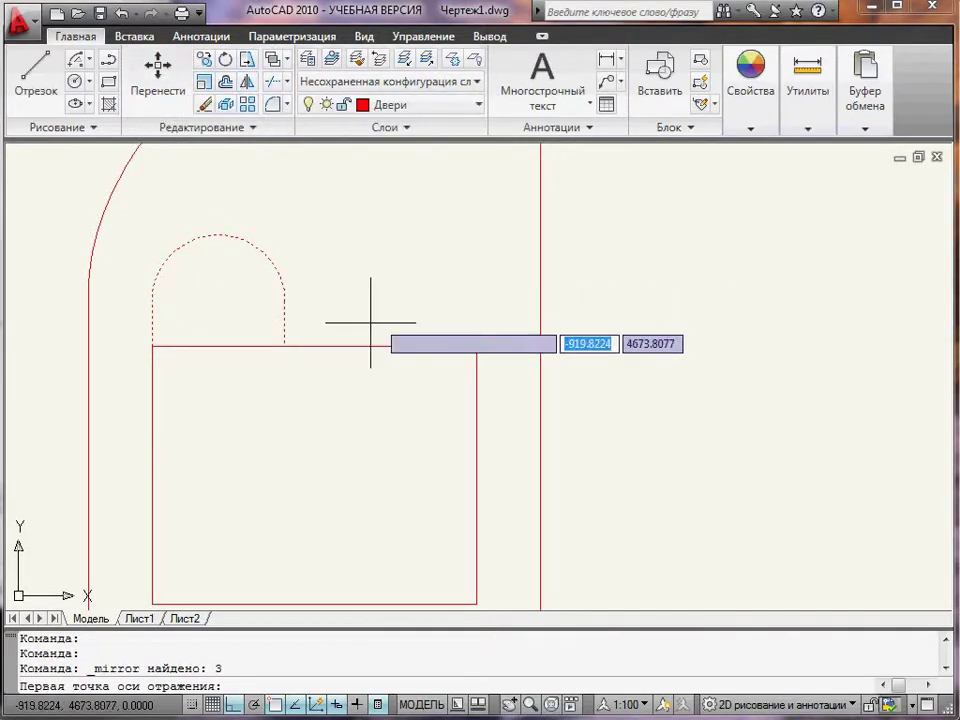
left_click(314, 346)
left_click(308, 221)
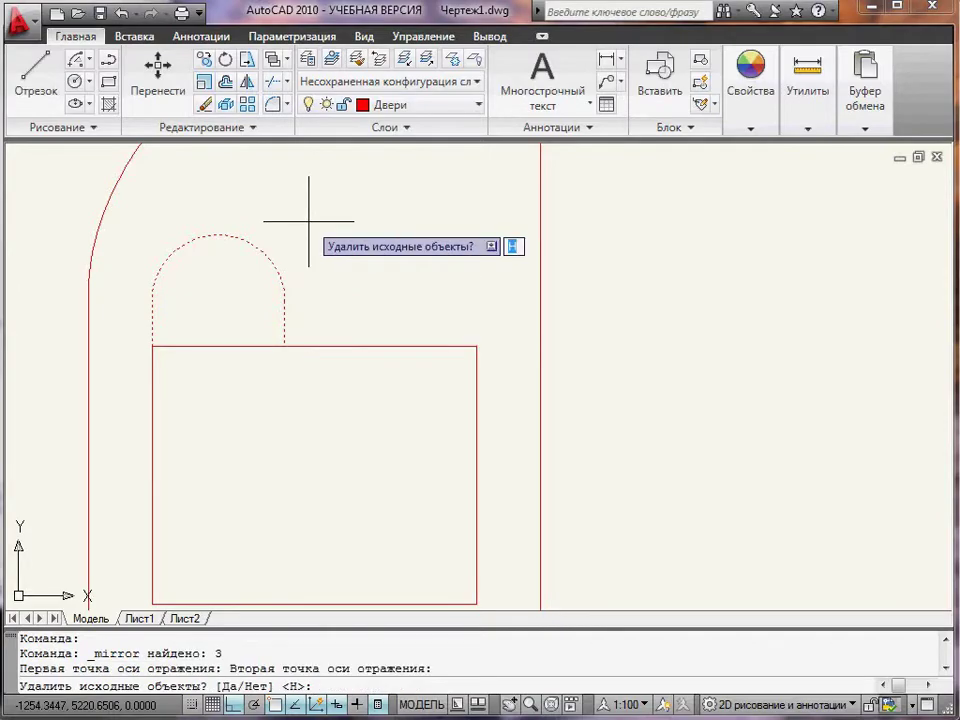
key("Return")
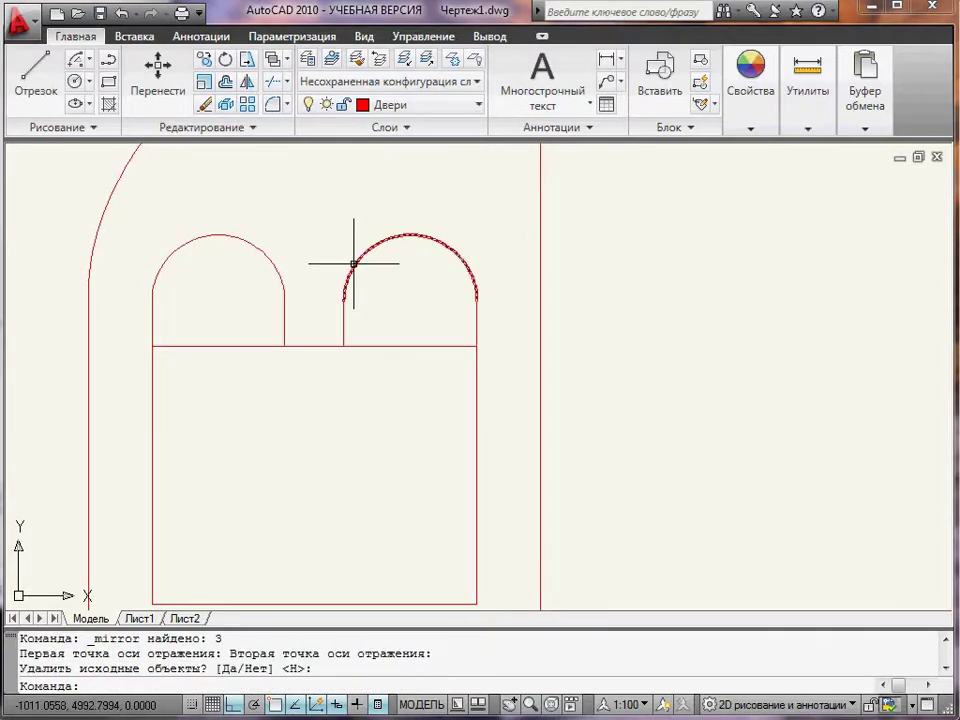
scroll(347, 264, "down", 2)
middle_click_drag(347, 264, 249, 280)
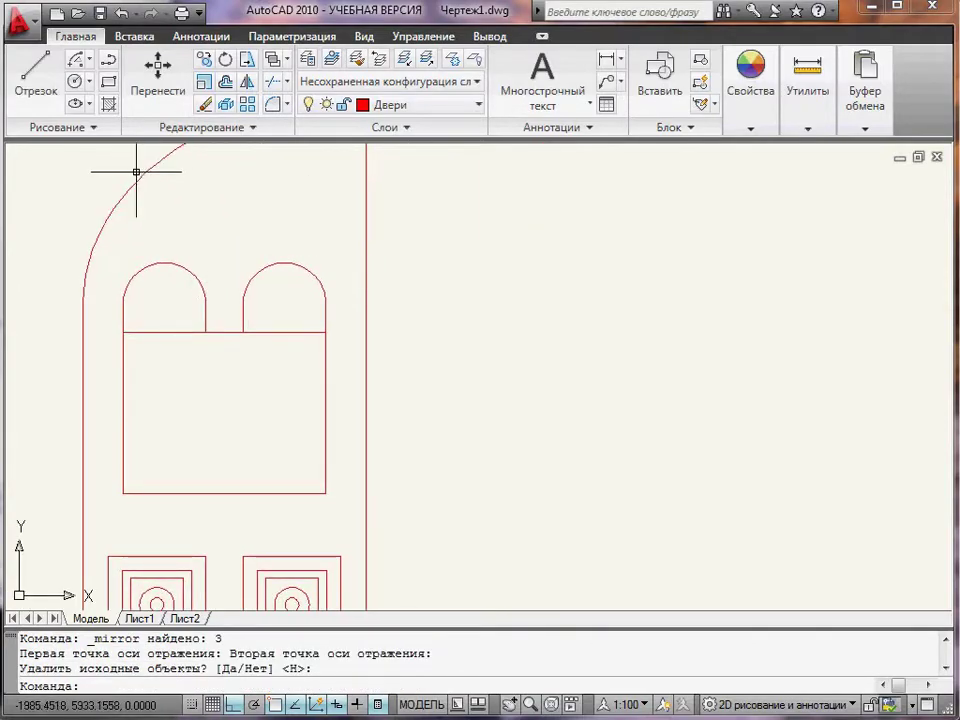
Step: Set Вспомогательные as the current layer from the Layers dropdown and zoom onto the door's arched top
left_click(31, 72)
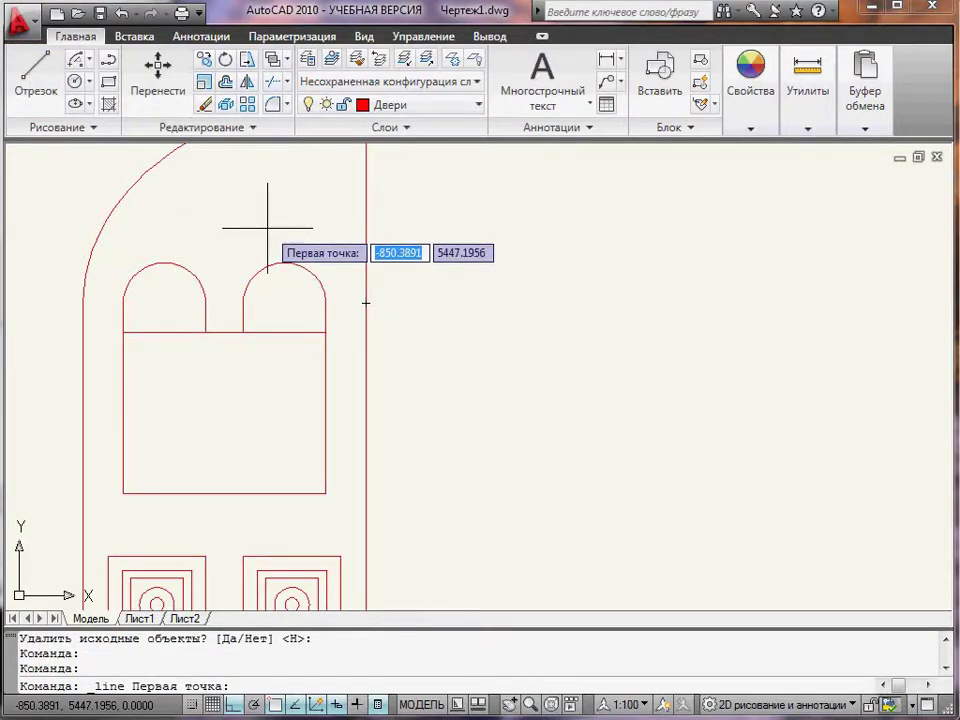
left_click(417, 110)
left_click(416, 174)
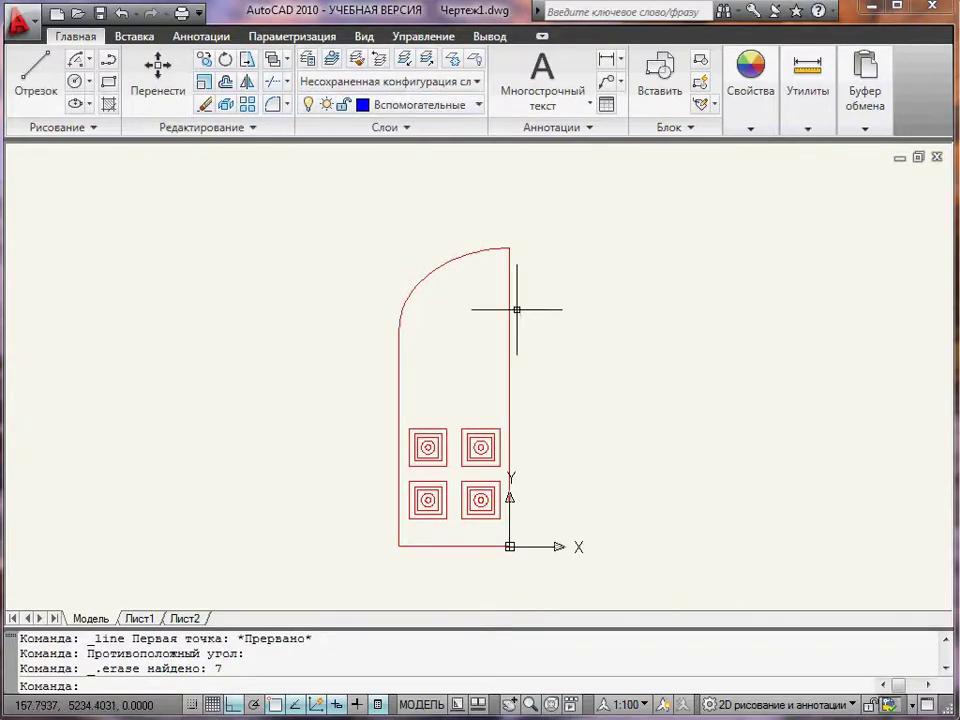
scroll(516, 310, "up", 4)
middle_click_drag(429, 388, 394, 416)
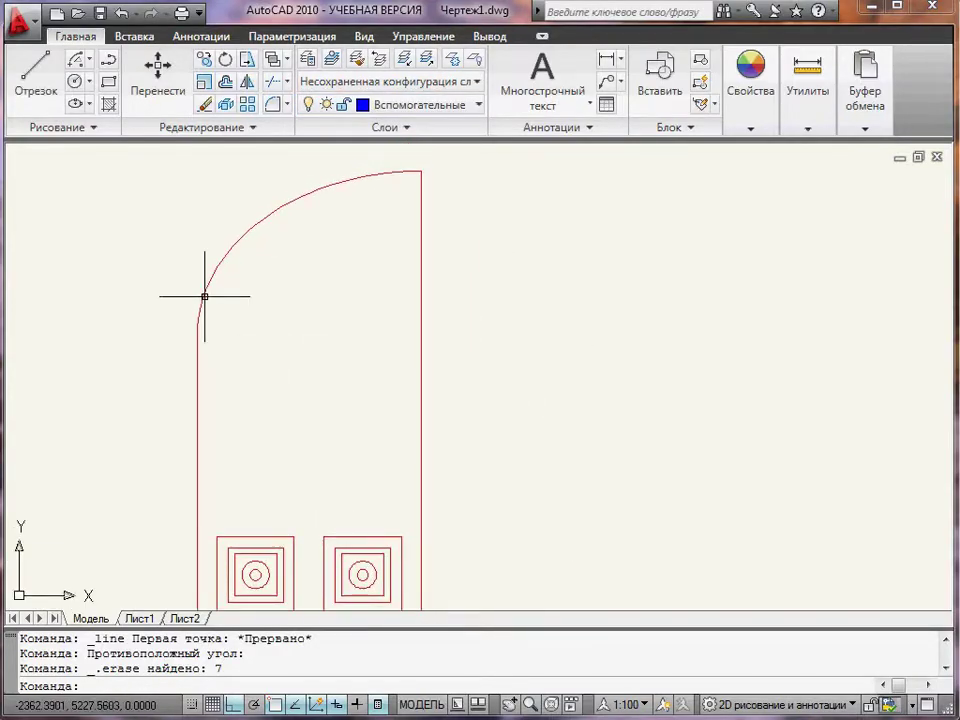
left_click(107, 84)
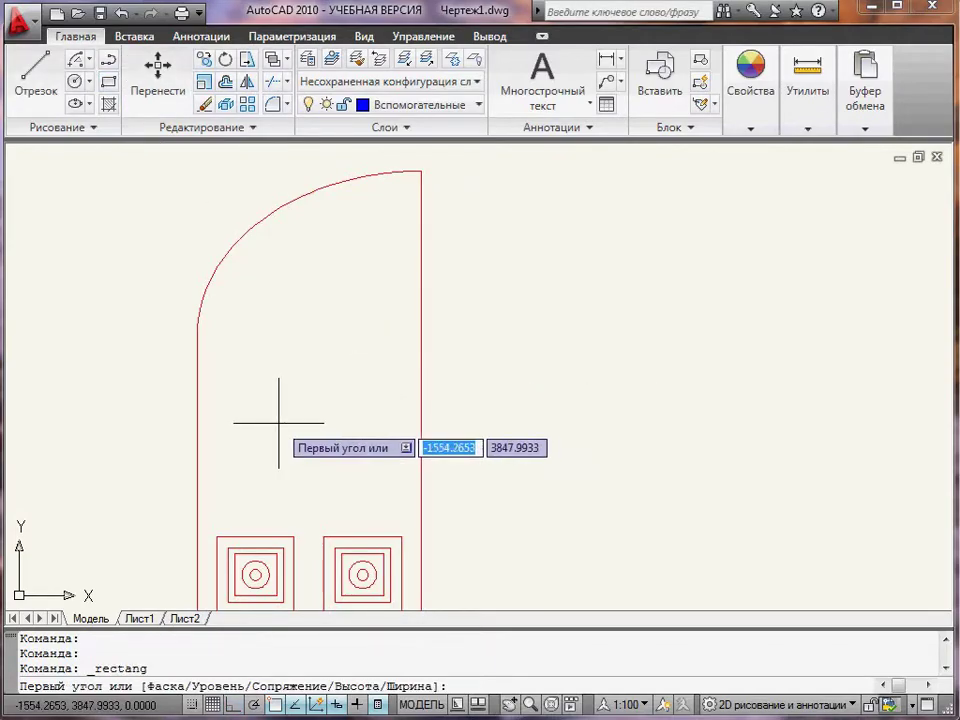
type("-")
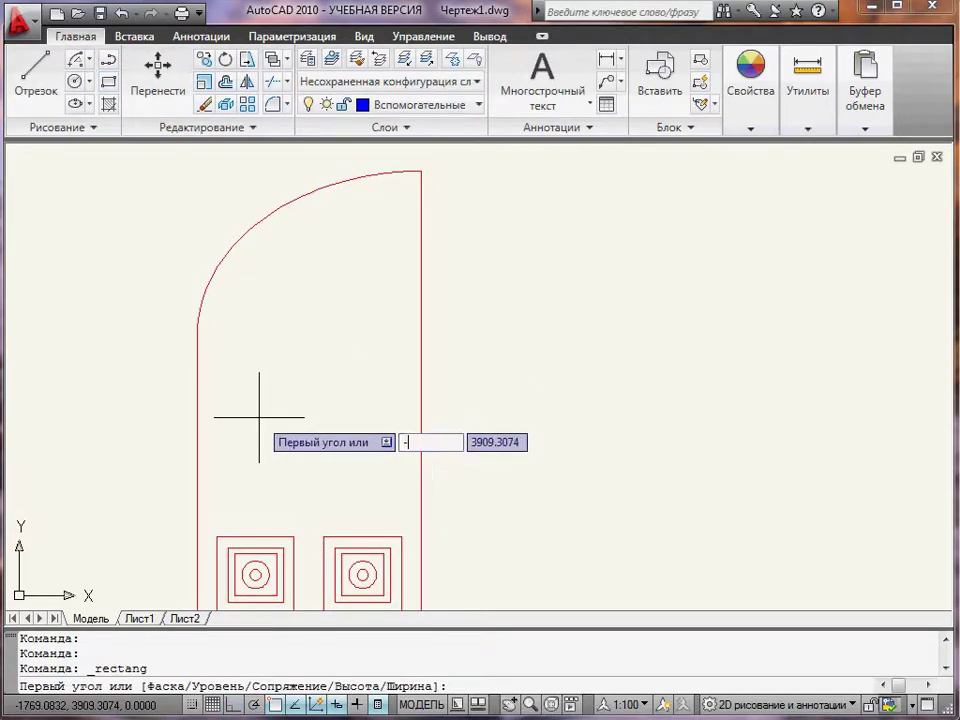
type("2105")
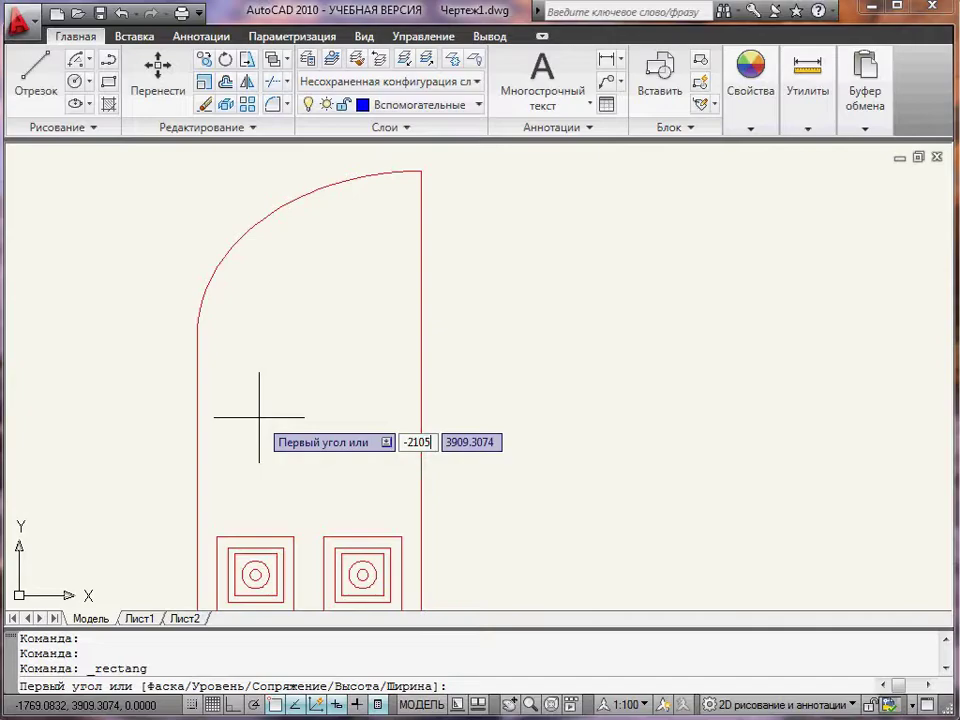
key("Tab")
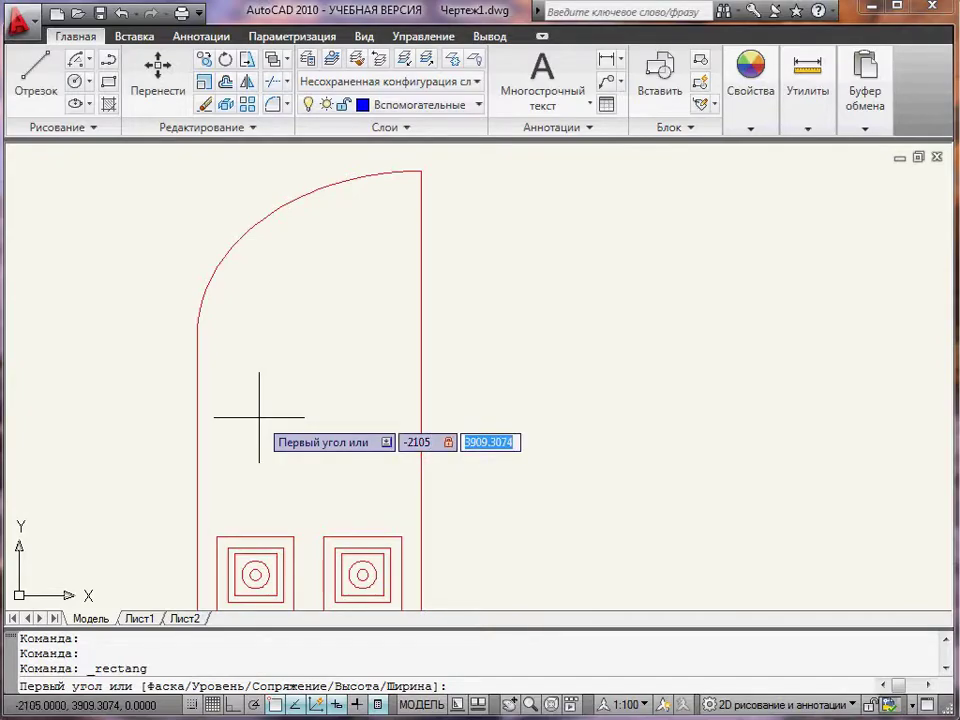
type("3150")
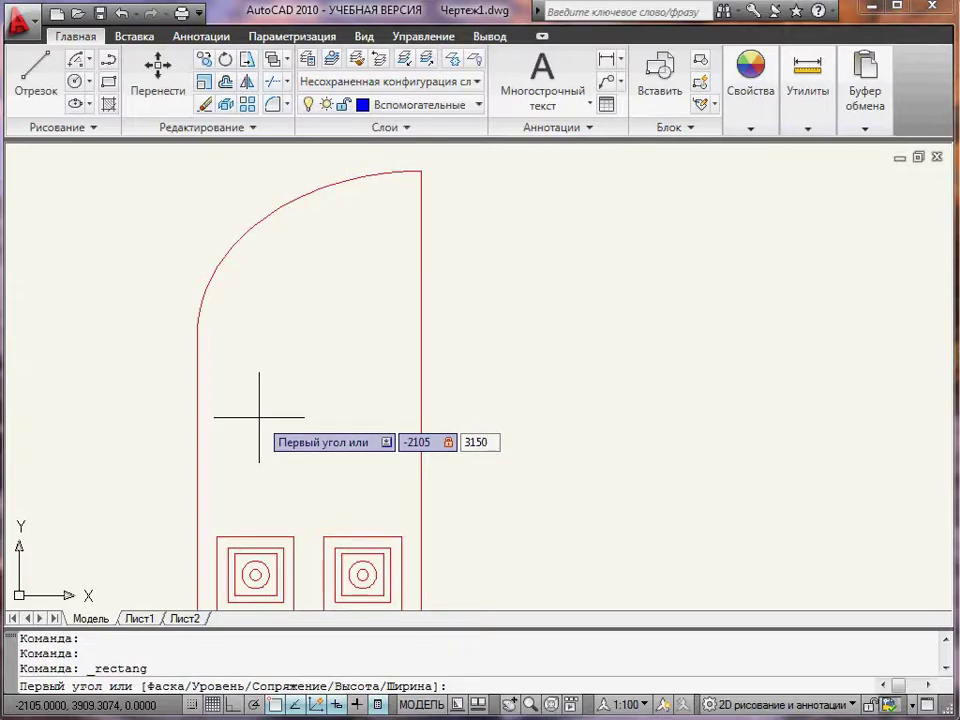
key("Return")
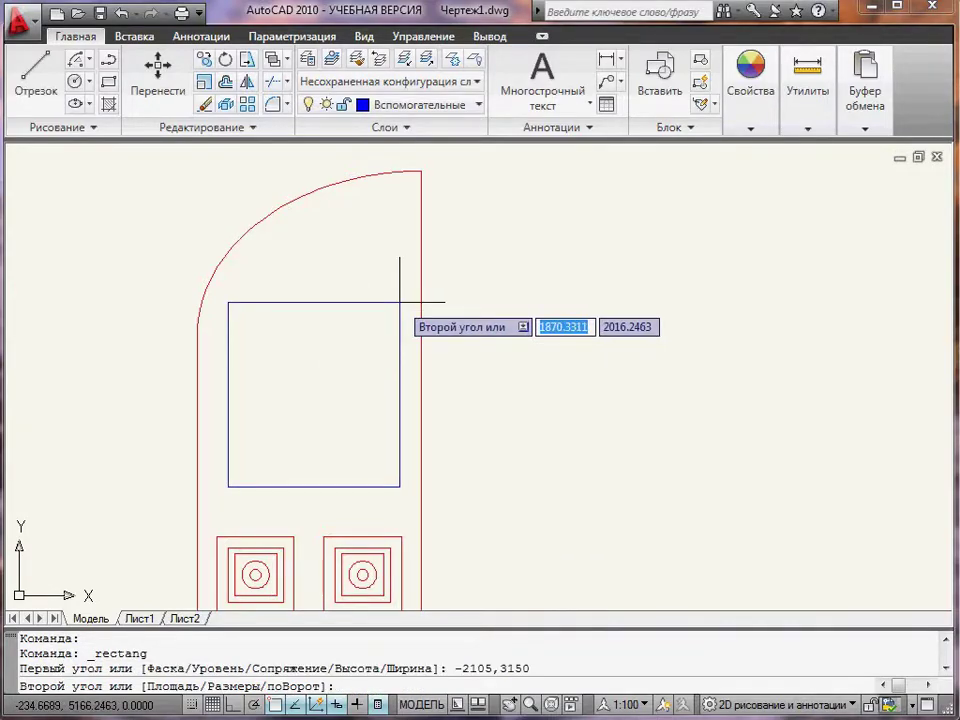
type("@")
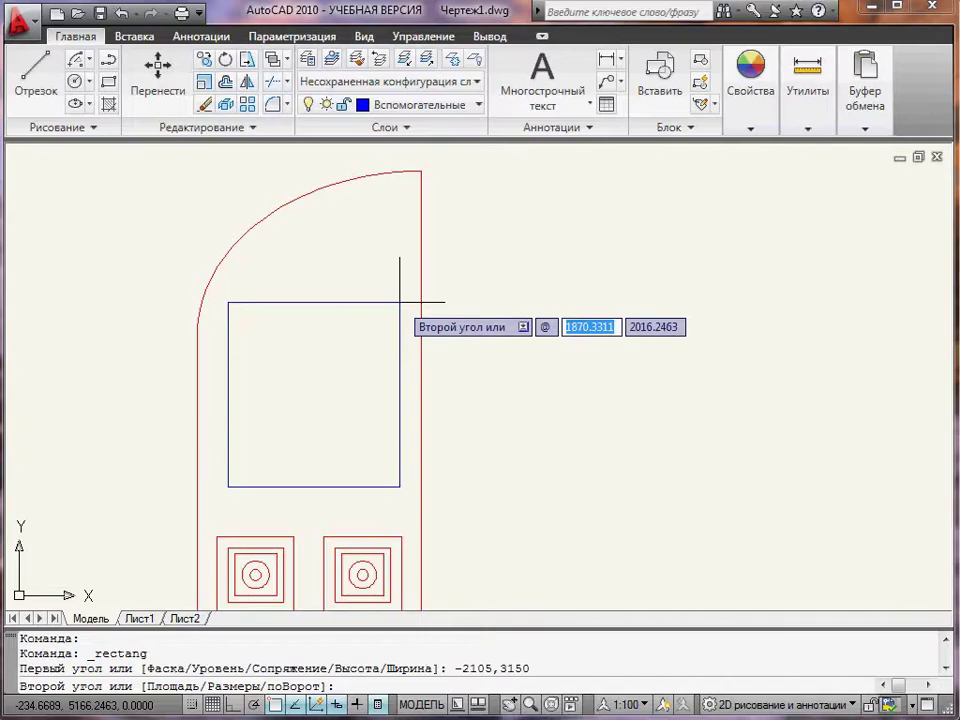
type("1760")
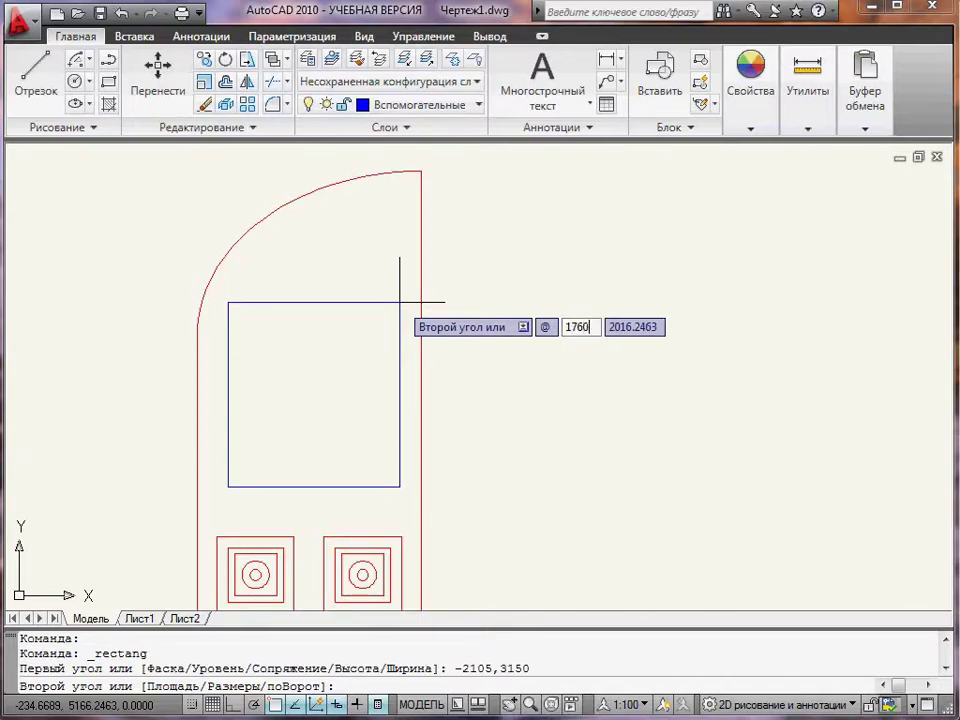
key("Tab")
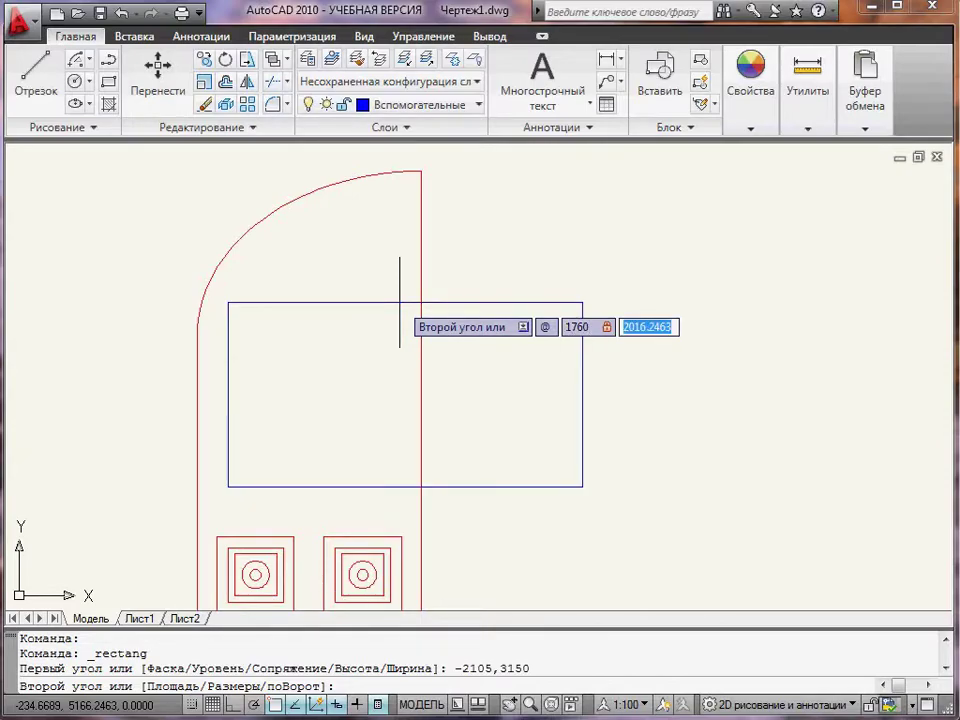
type("1400")
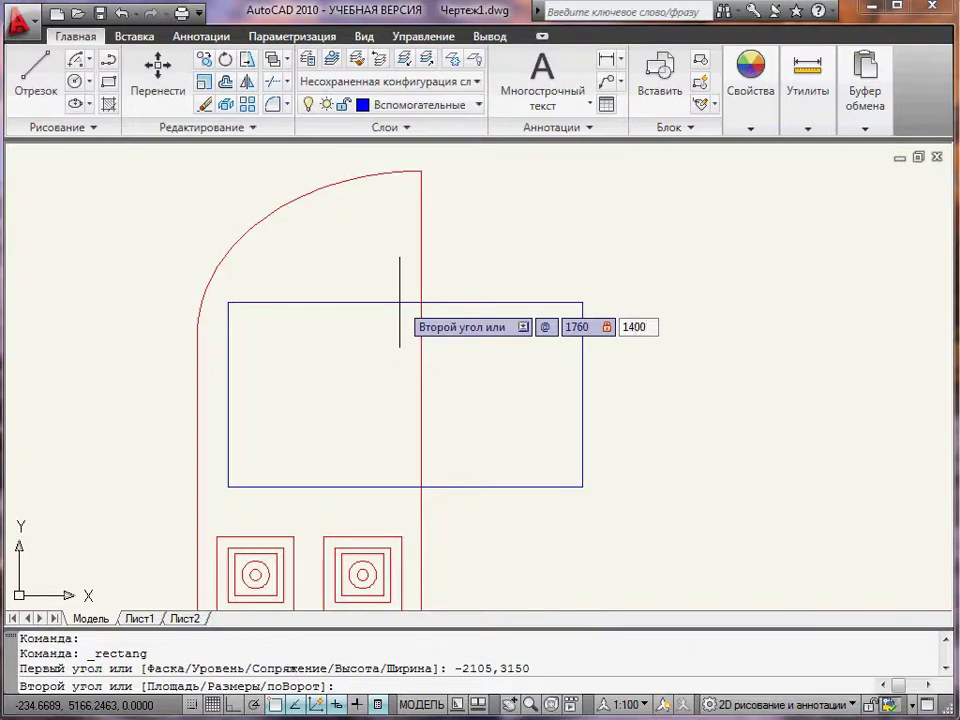
key("Return")
scroll(371, 383, "up", 2)
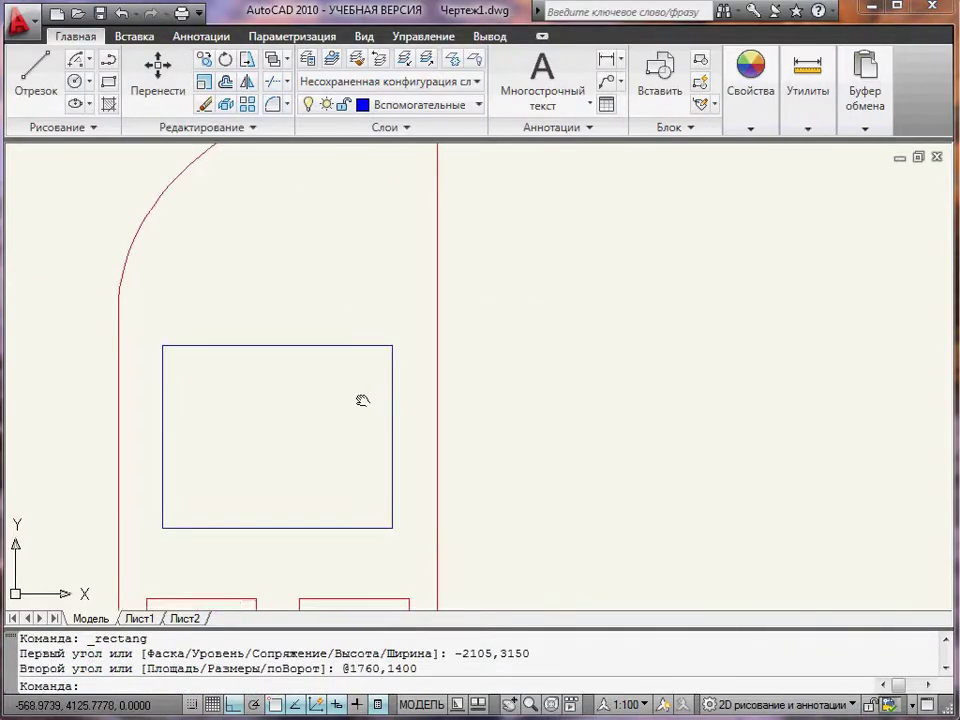
Step: From the new rectangle's top-left corner, draw lines 240 up, 720 right and 240 down
left_click(35, 80)
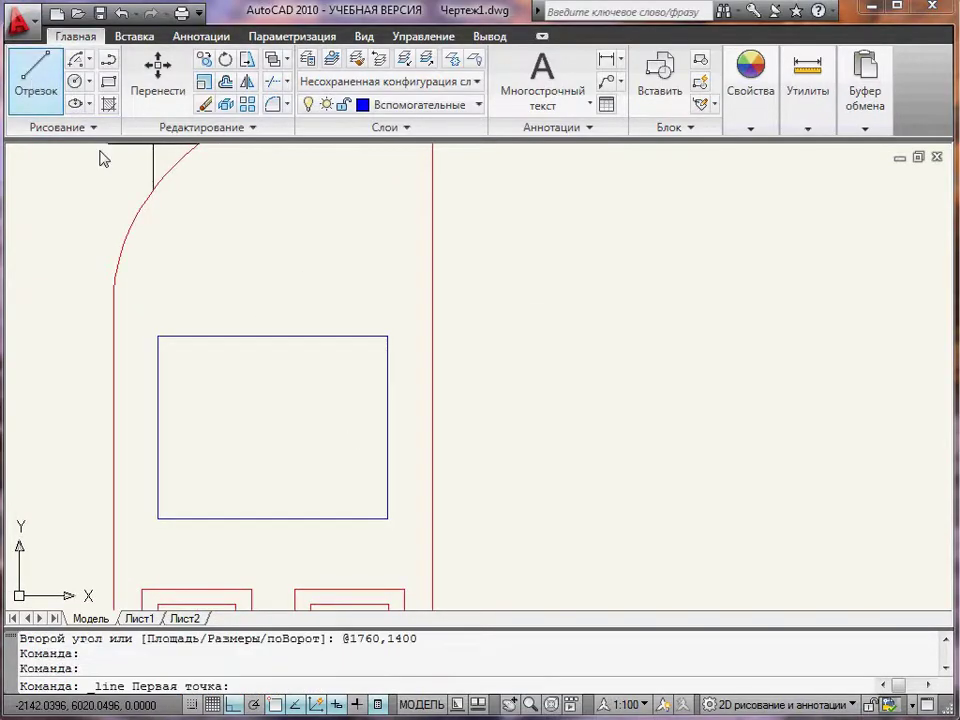
left_click(164, 335)
type("240")
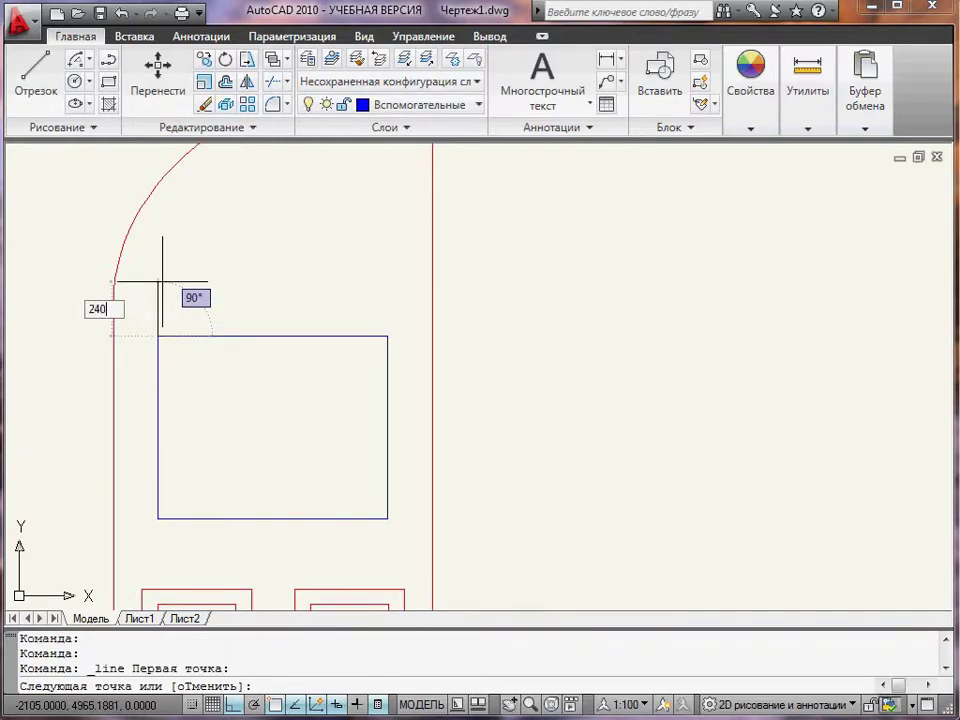
key("Return")
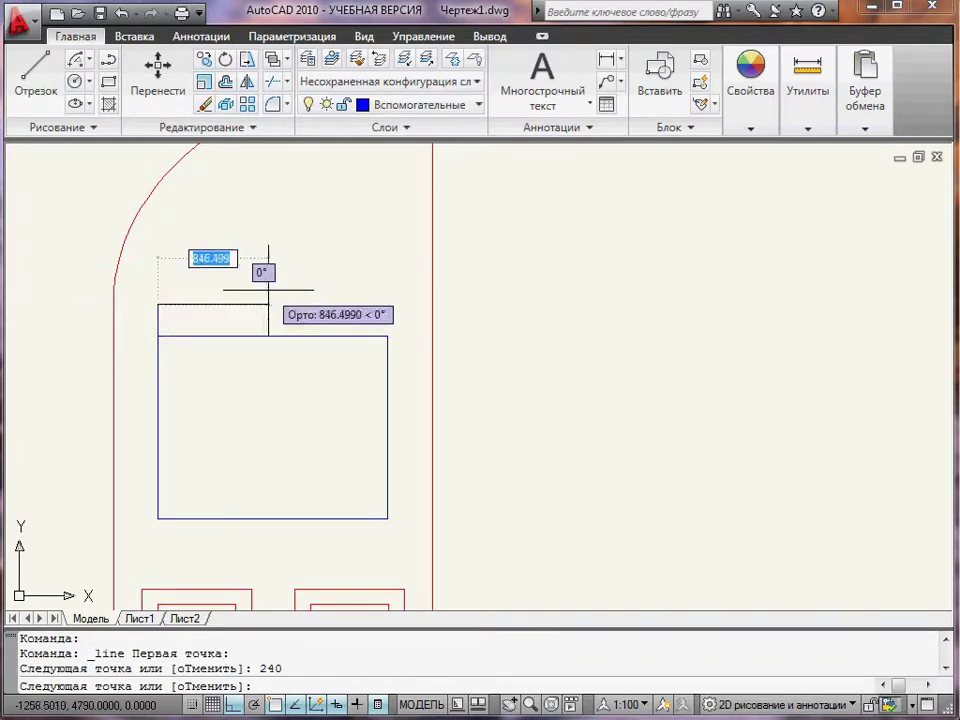
type("720")
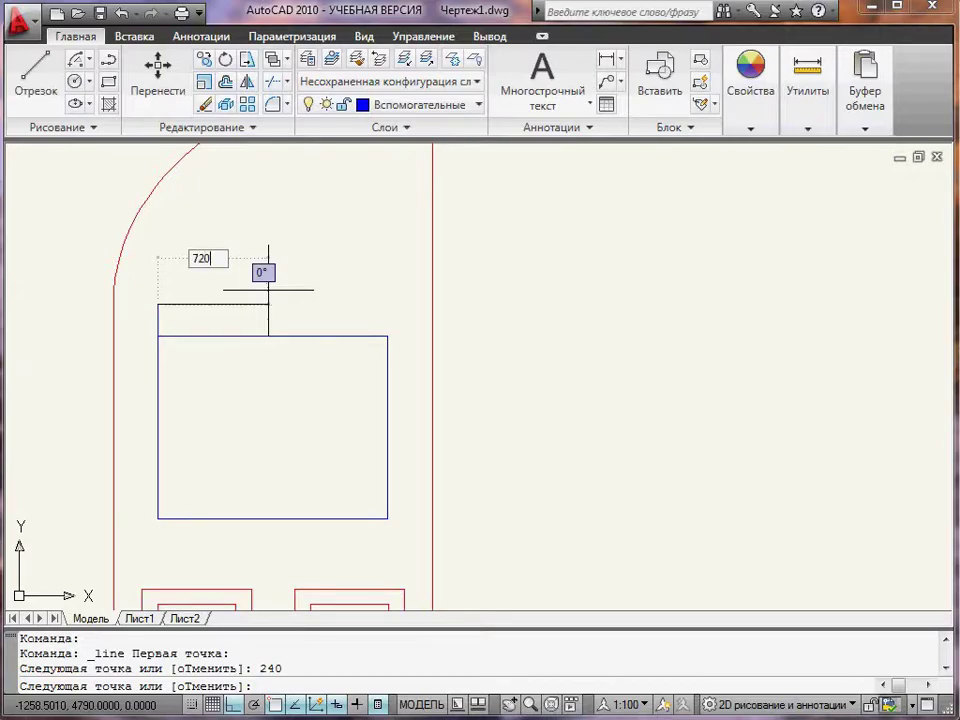
key("Return")
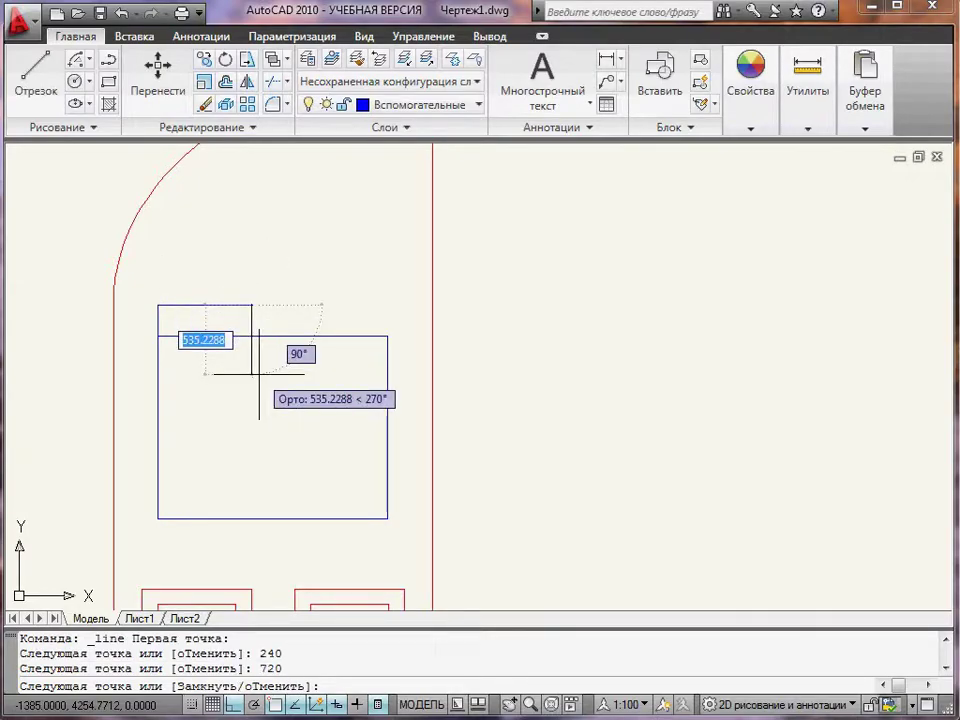
type("240")
key("Return")
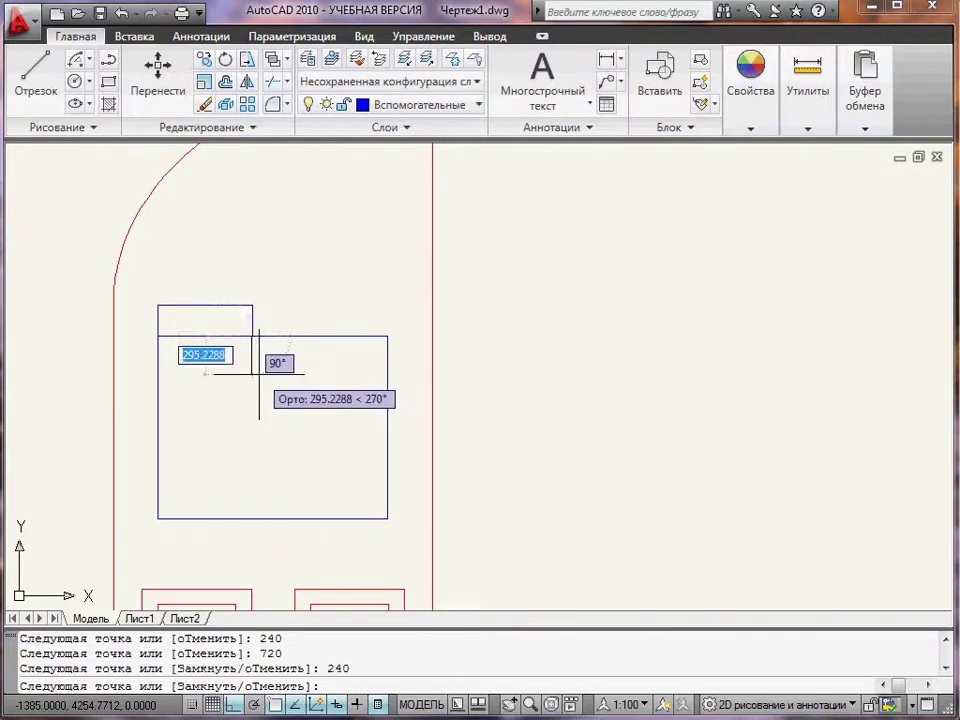
key("Return")
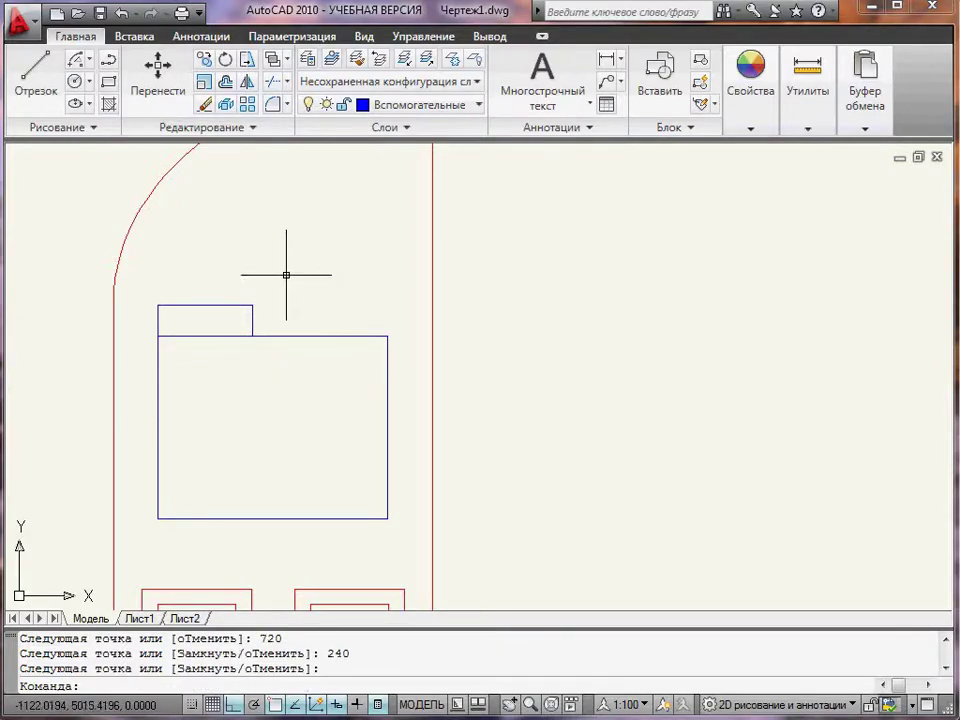
scroll(255, 317, "up", 2)
middle_click_drag(255, 317, 253, 369)
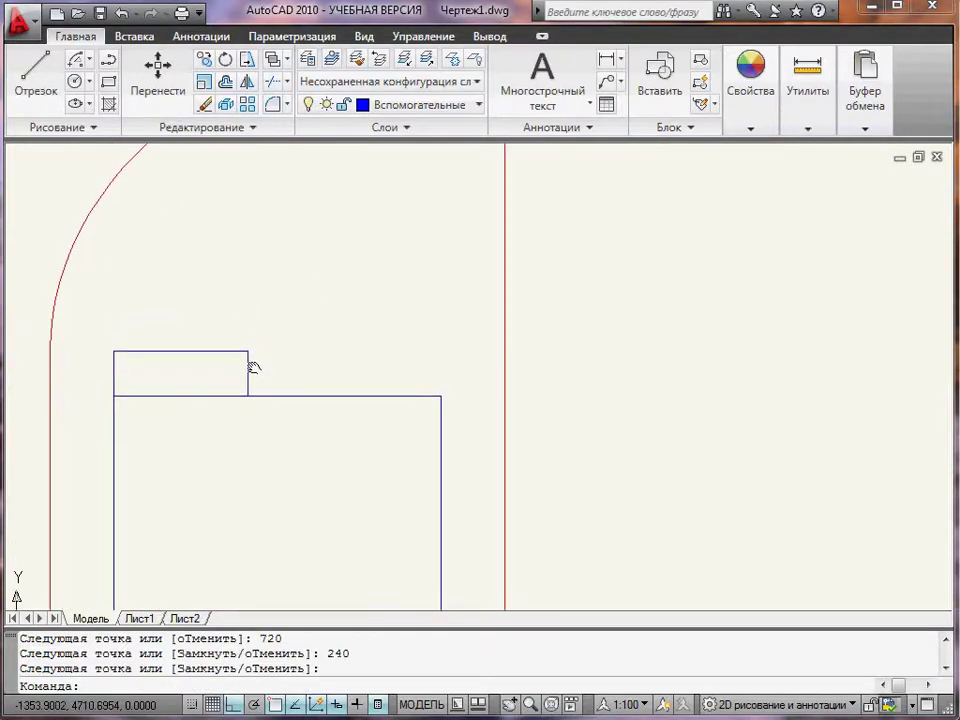
Step: Draw a 180° arc over the box centred on its top-edge midpoint, then delete the line under it
left_click(75, 59)
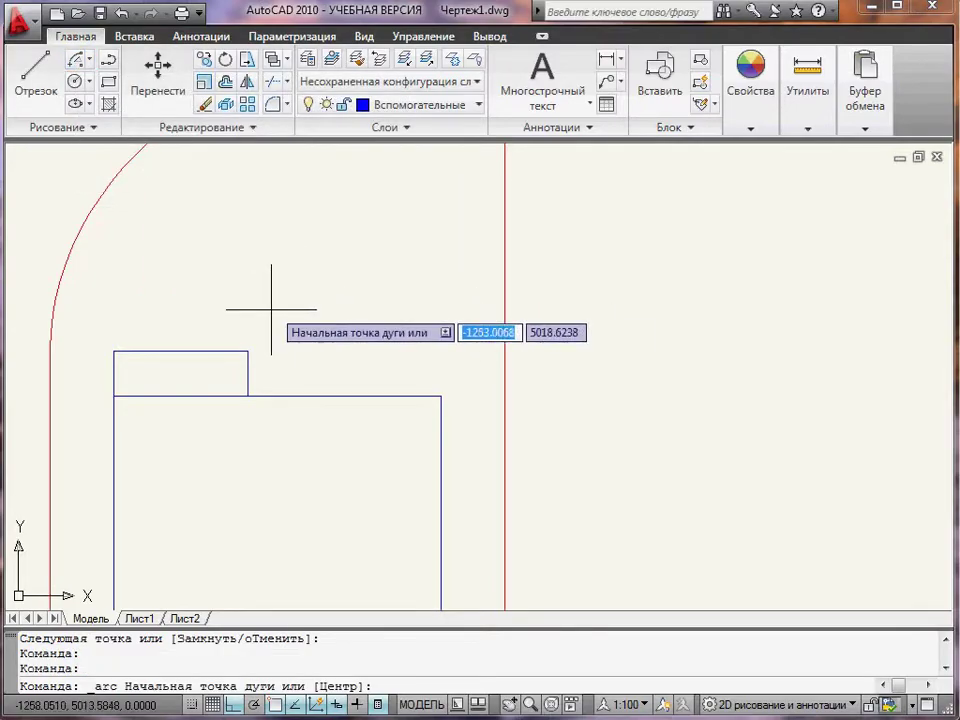
left_click(248, 351)
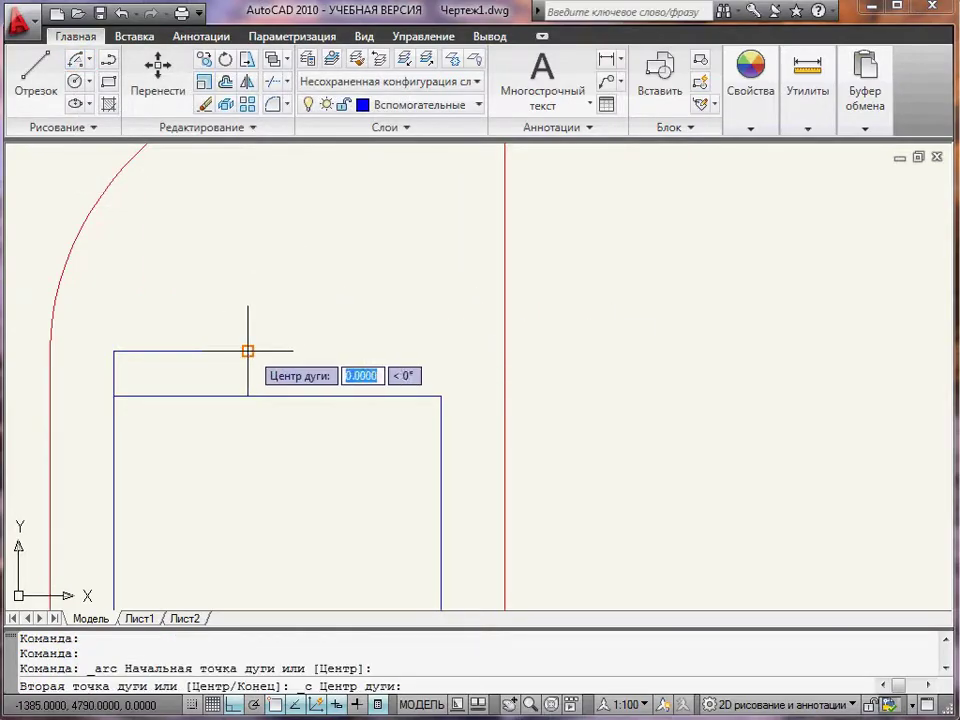
left_click(181, 351)
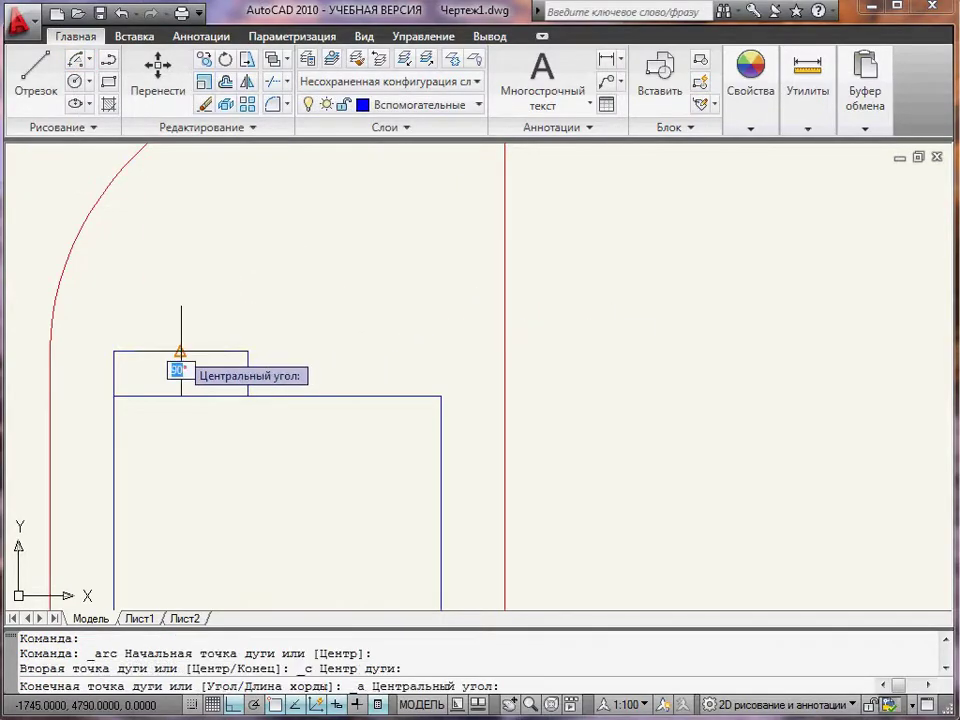
left_click(91, 358)
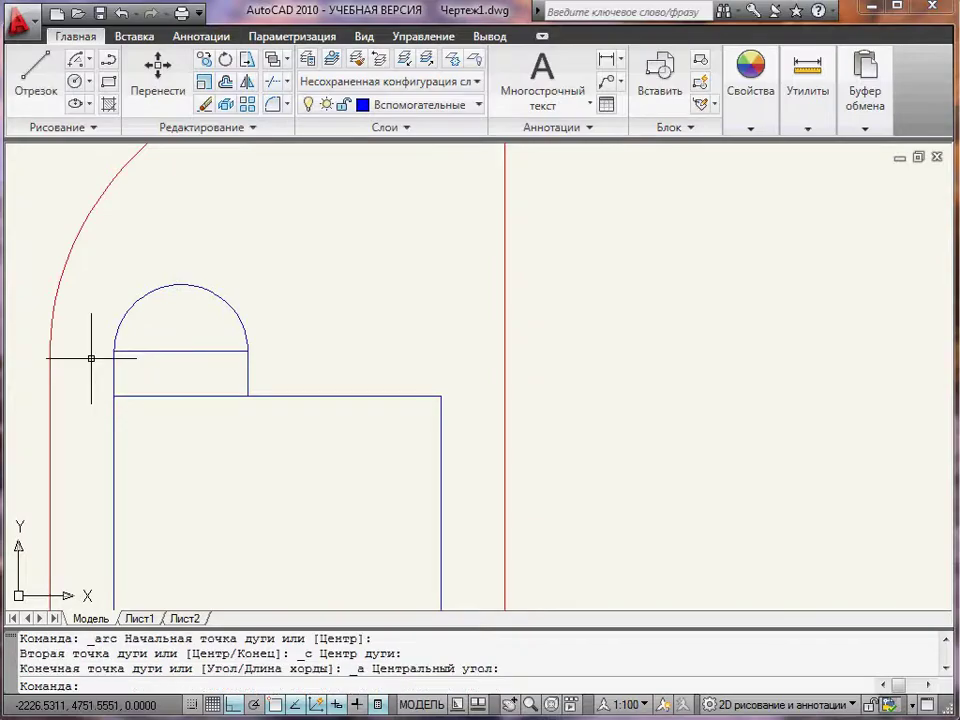
left_click(184, 351)
key("Delete")
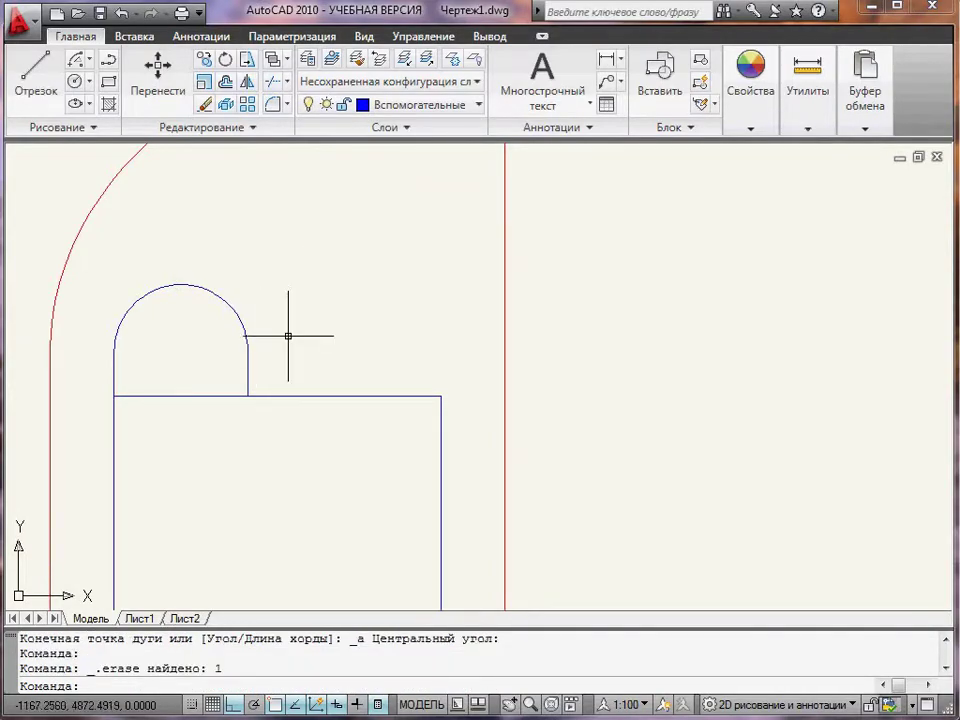
Step: Crossing-select the arch and side lines, then mirror them about the rectangle's vertical midline, keeping originals
left_click(278, 380)
left_click(114, 268)
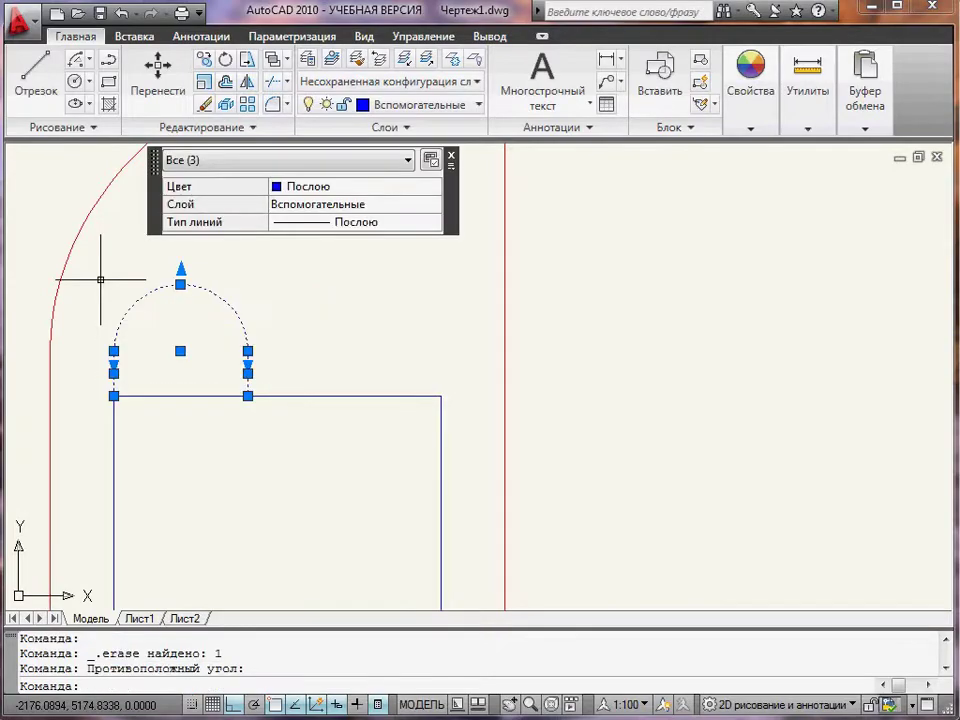
left_click(248, 83)
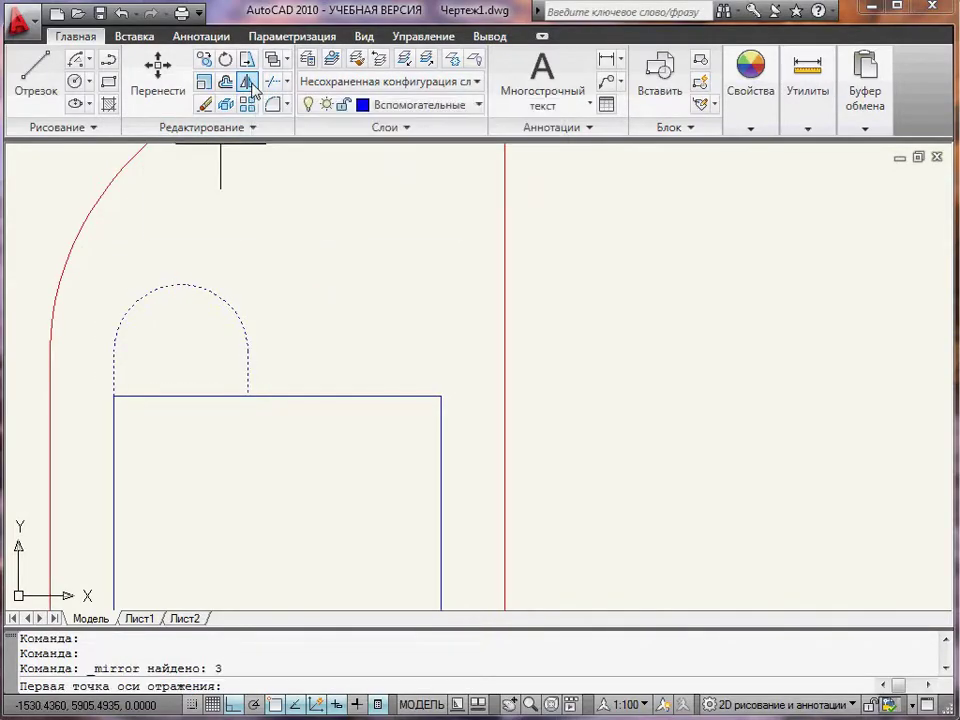
left_click(278, 396)
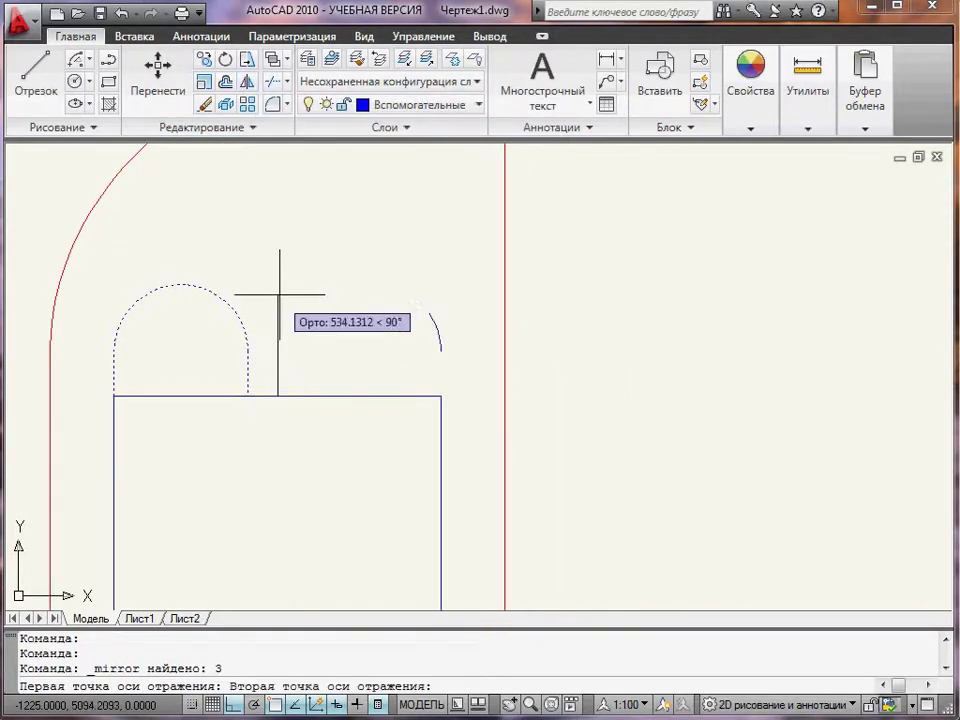
left_click(279, 267)
key("Return")
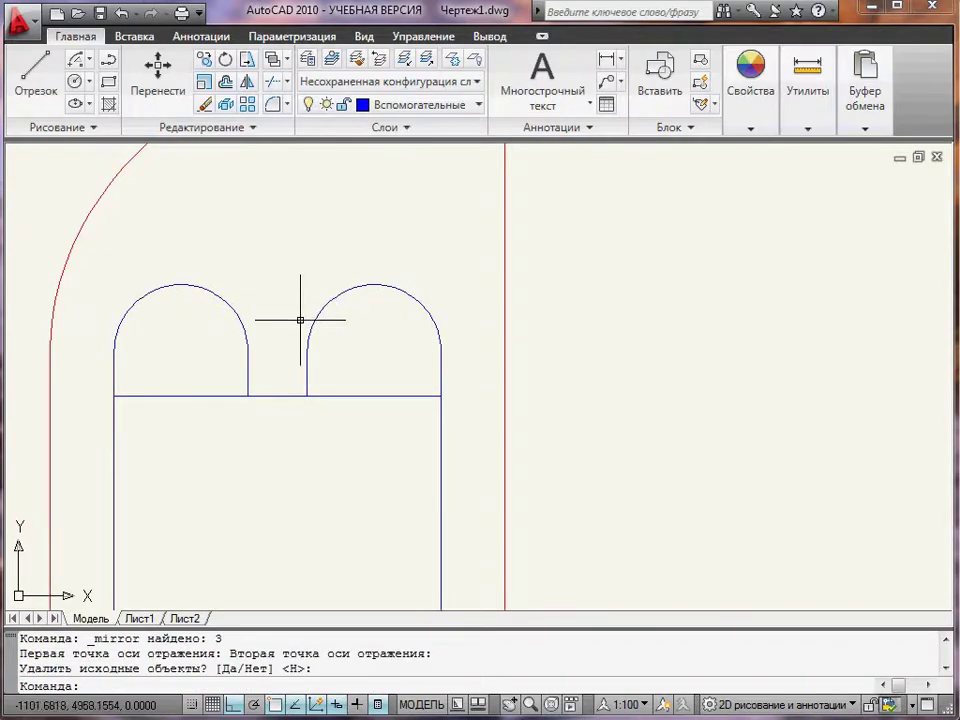
mouse_move(302, 323)
middle_mouse_down()
mouse_move(326, 229)
mouse_move(328, 238)
middle_mouse_up()
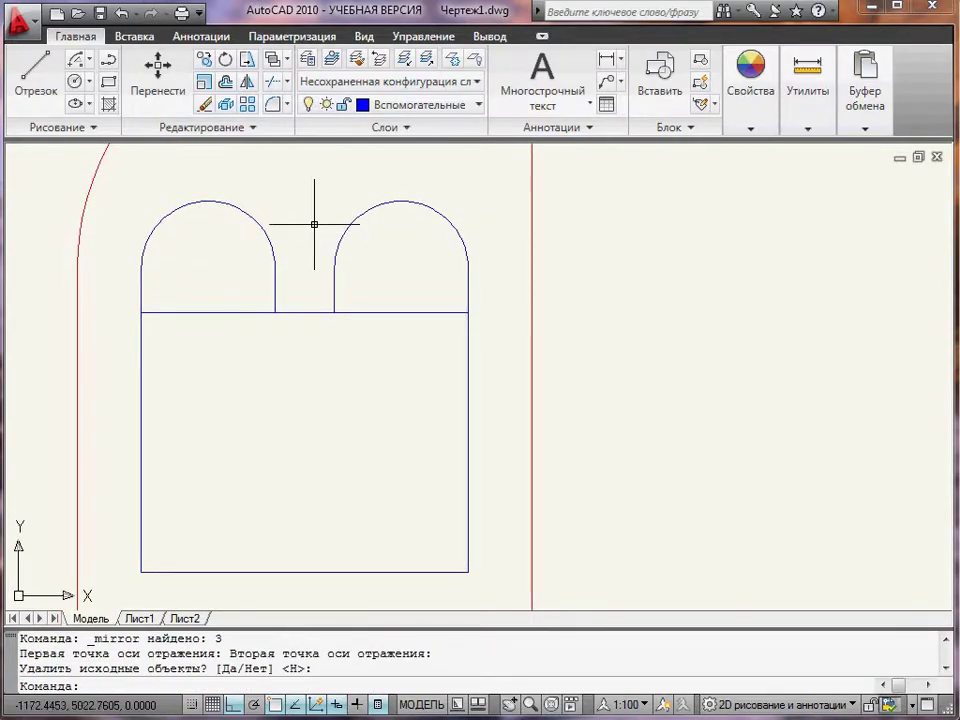
left_click(36, 75)
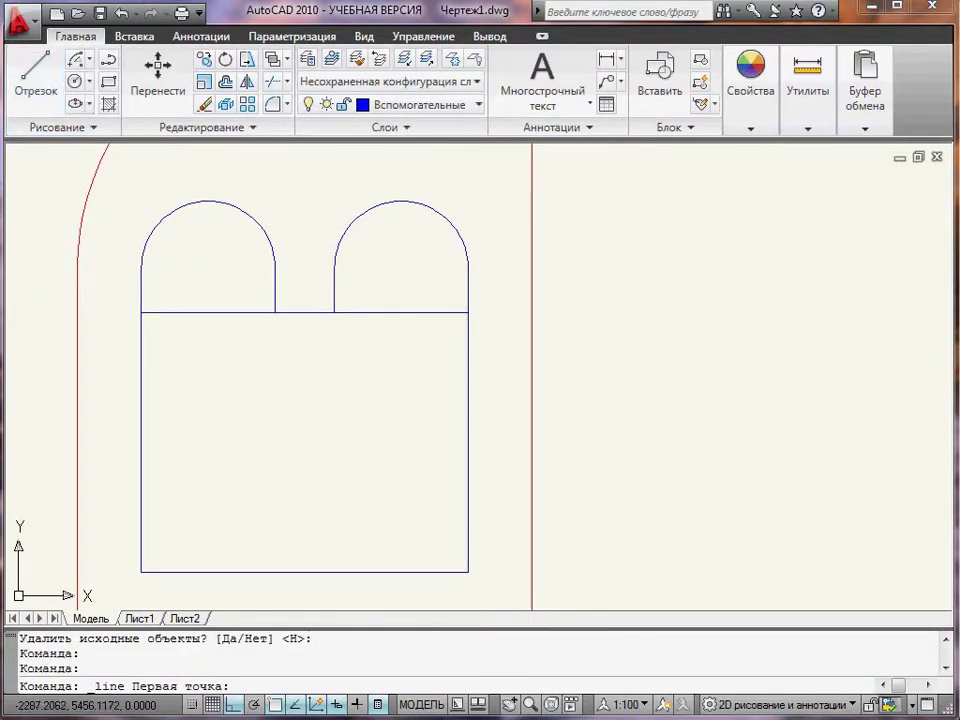
left_click(207, 201)
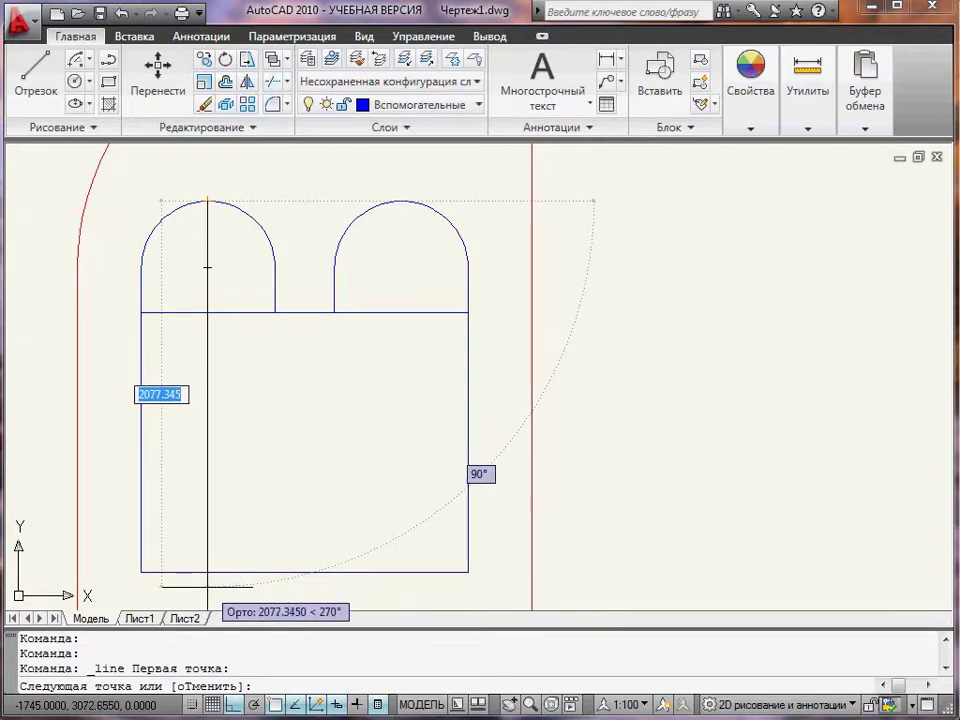
scroll(207, 578, "up", 3)
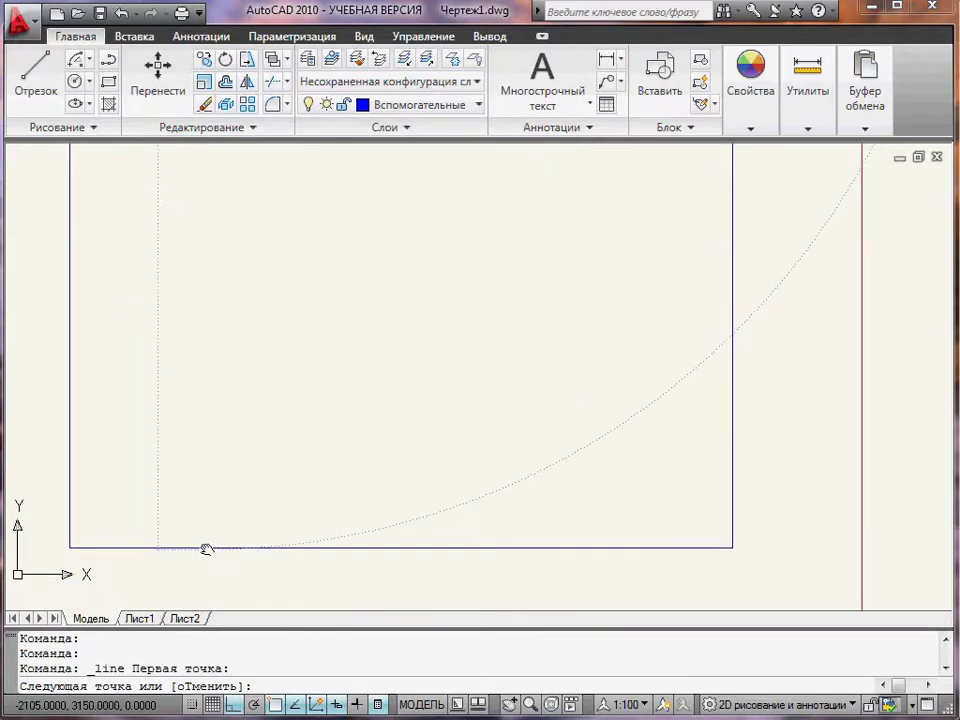
scroll(200, 532, "up", 2)
scroll(203, 525, "down", 2)
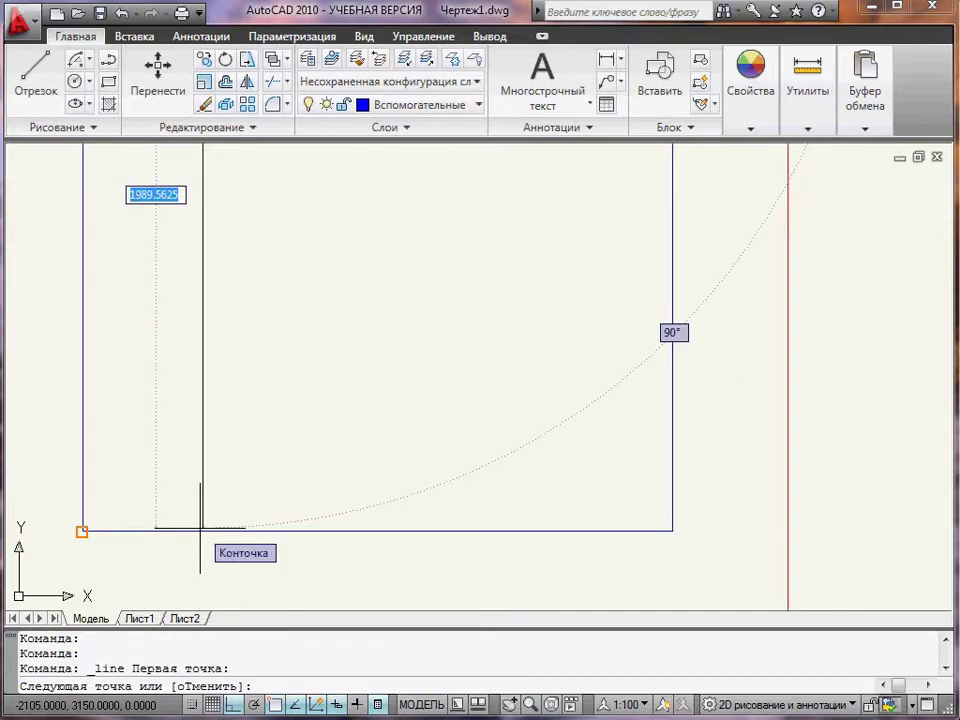
key("Escape")
scroll(226, 460, "down", 2)
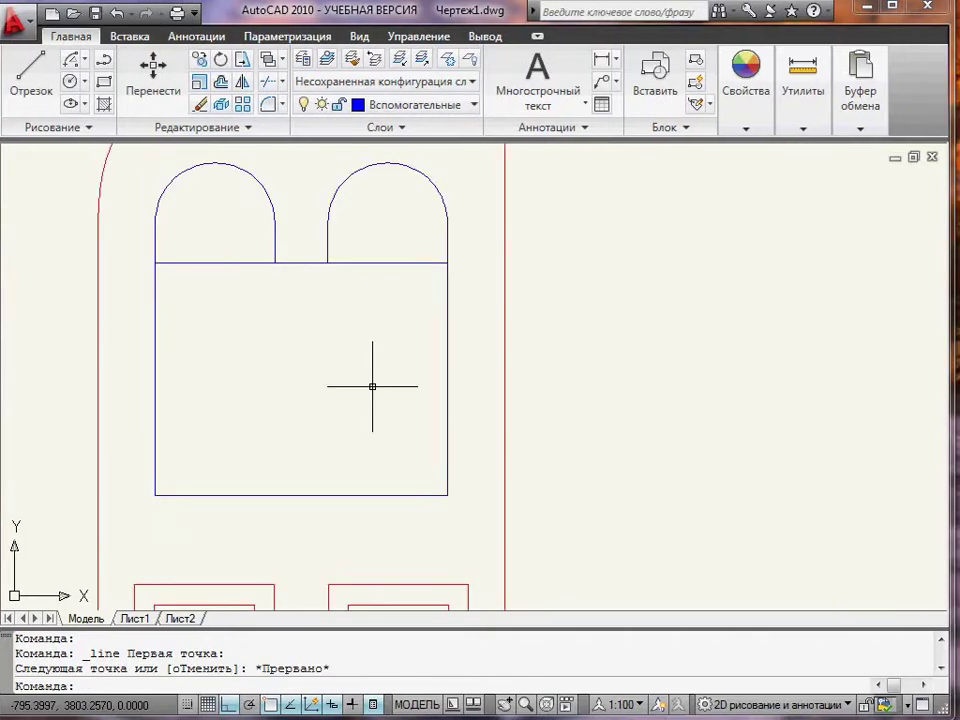
Step: Toggle the Квадрант (quadrant) object snap from the OSNAP status-bar menu
right_click(292, 707)
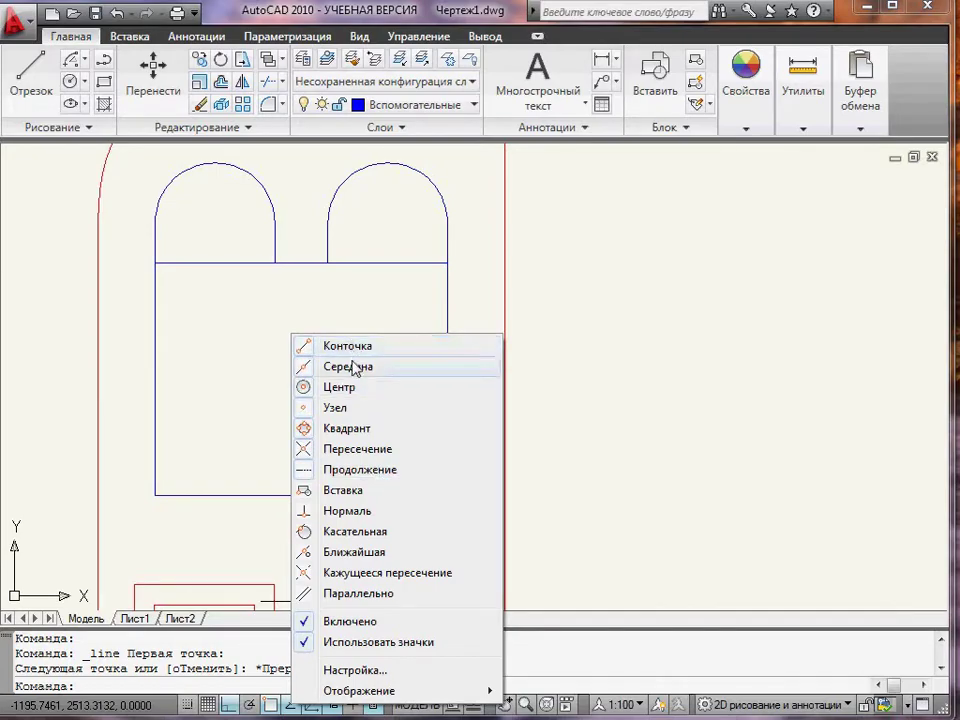
left_click(392, 437)
right_click(291, 708)
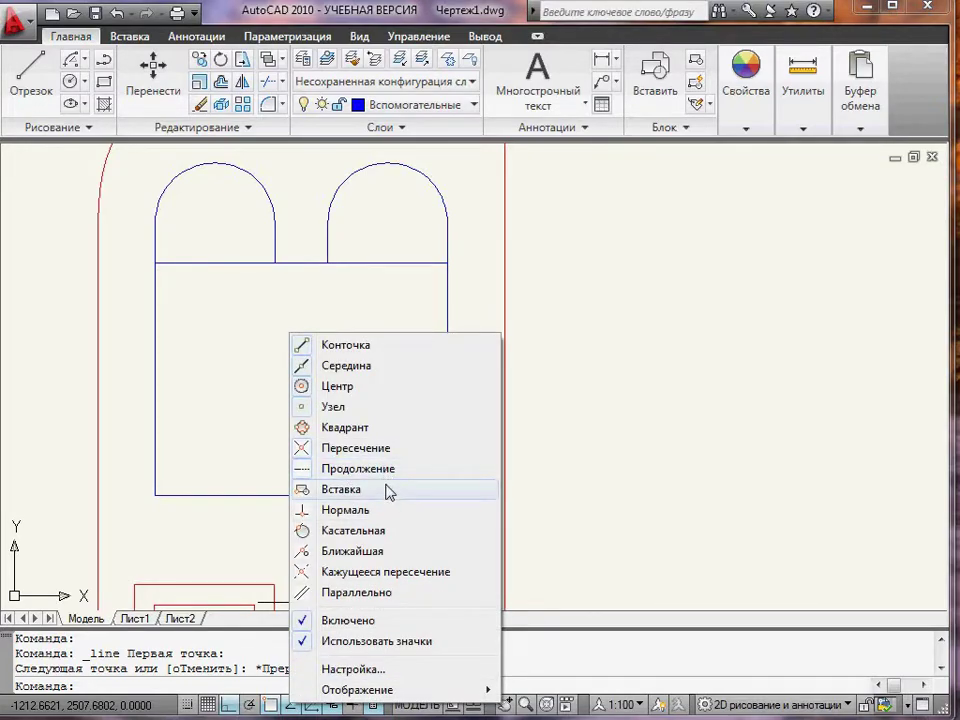
key("Escape")
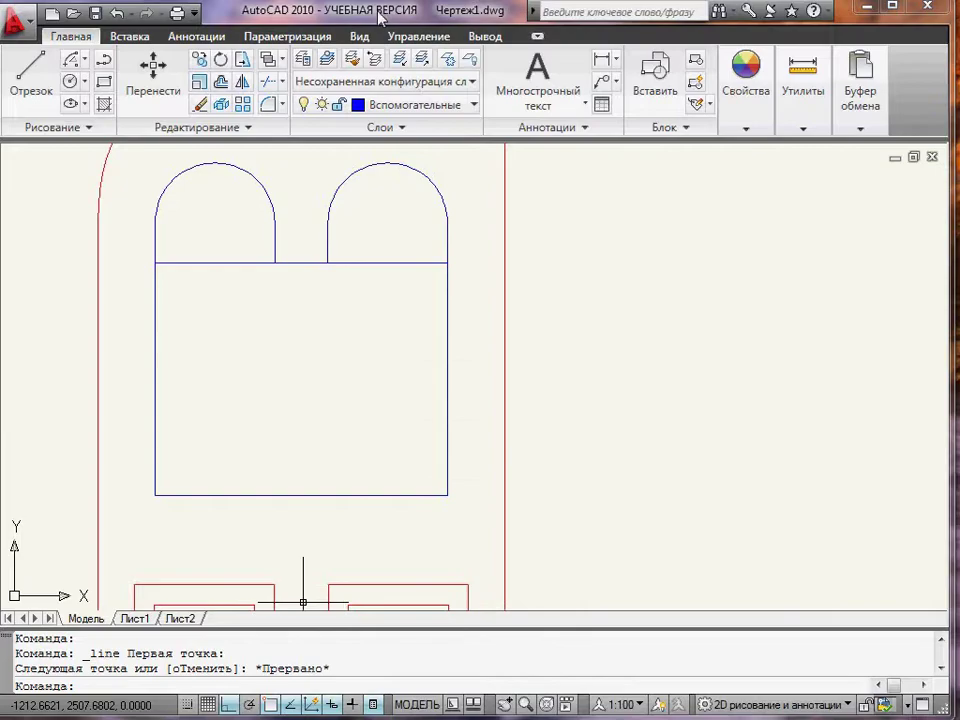
Step: Start a line at the top of the left arch, then cancel it without drawing
left_click(30, 80)
left_click(215, 161)
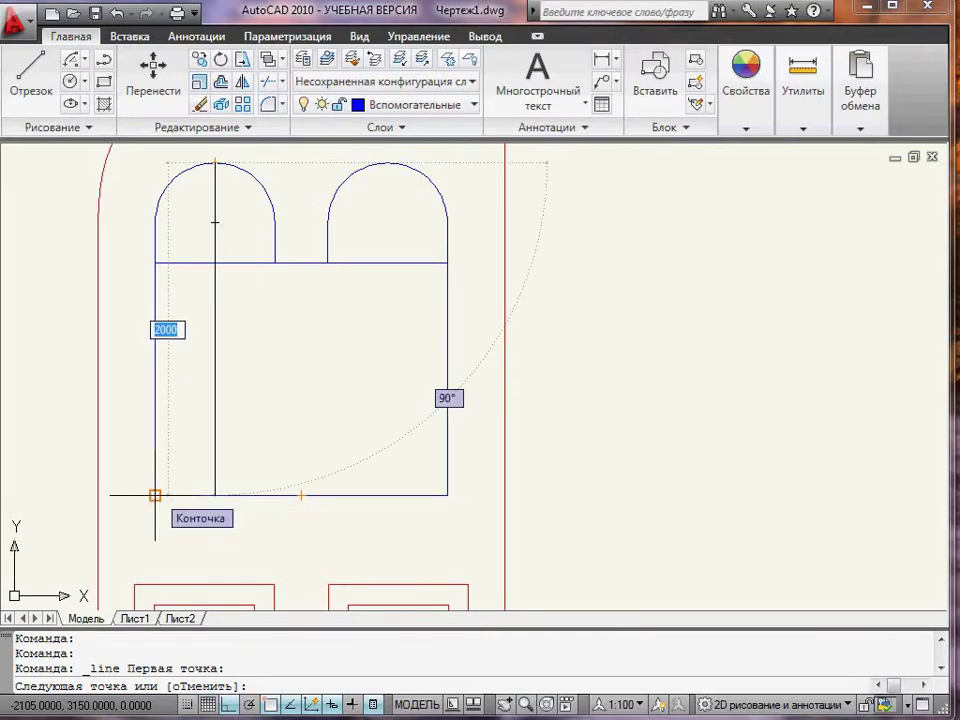
right_click(155, 495)
left_click(208, 526)
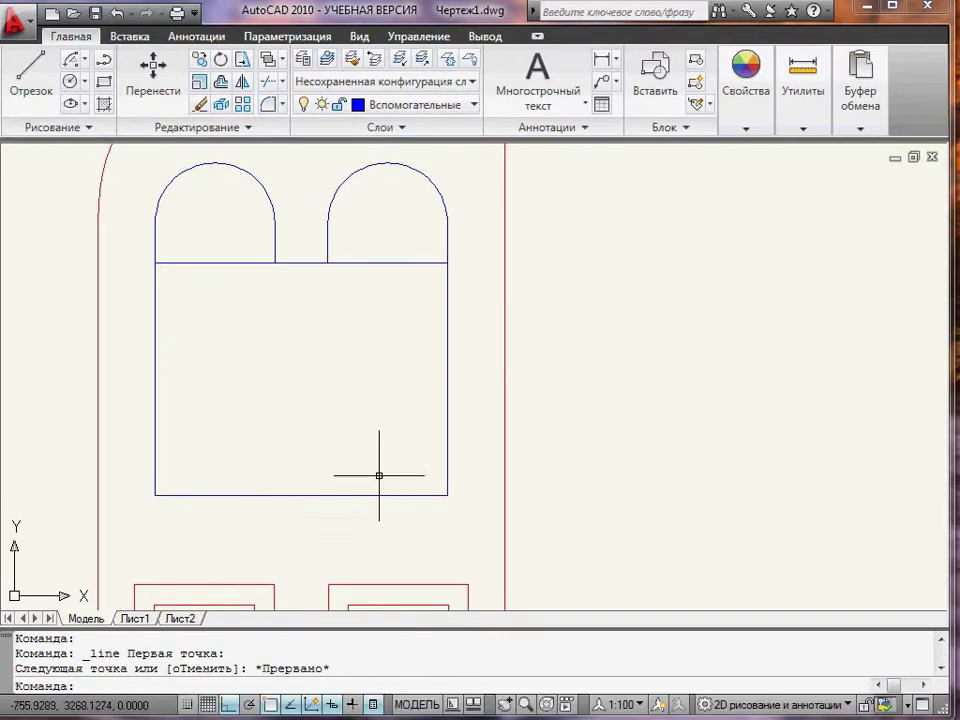
Step: Toggle Квадрант snapping several more times and adjust another object snap mode
right_click(296, 572, "shift")
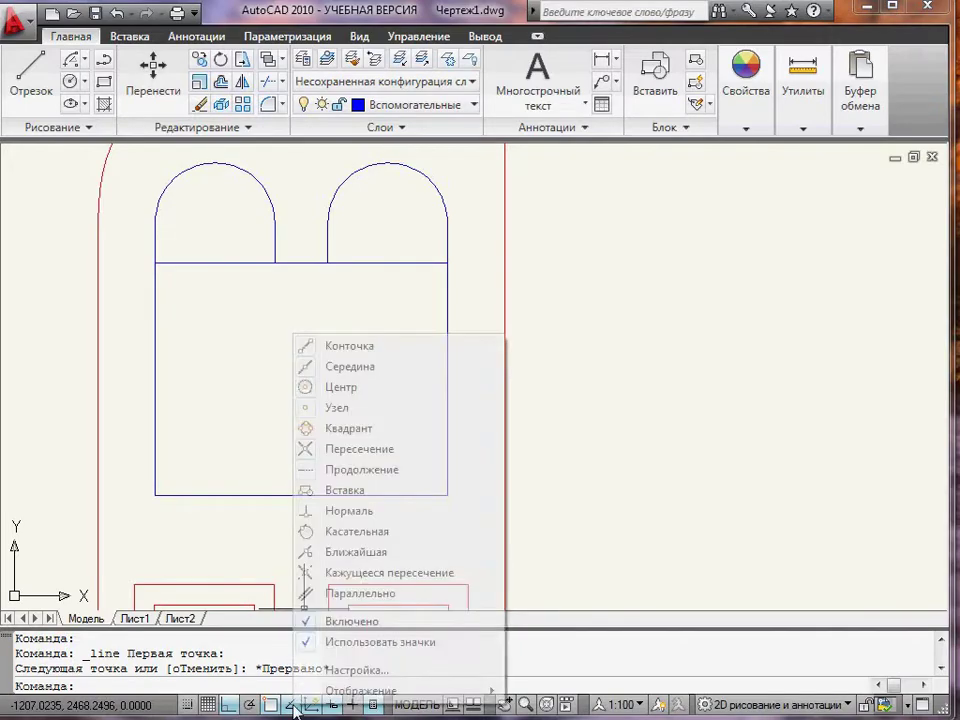
left_click(349, 438)
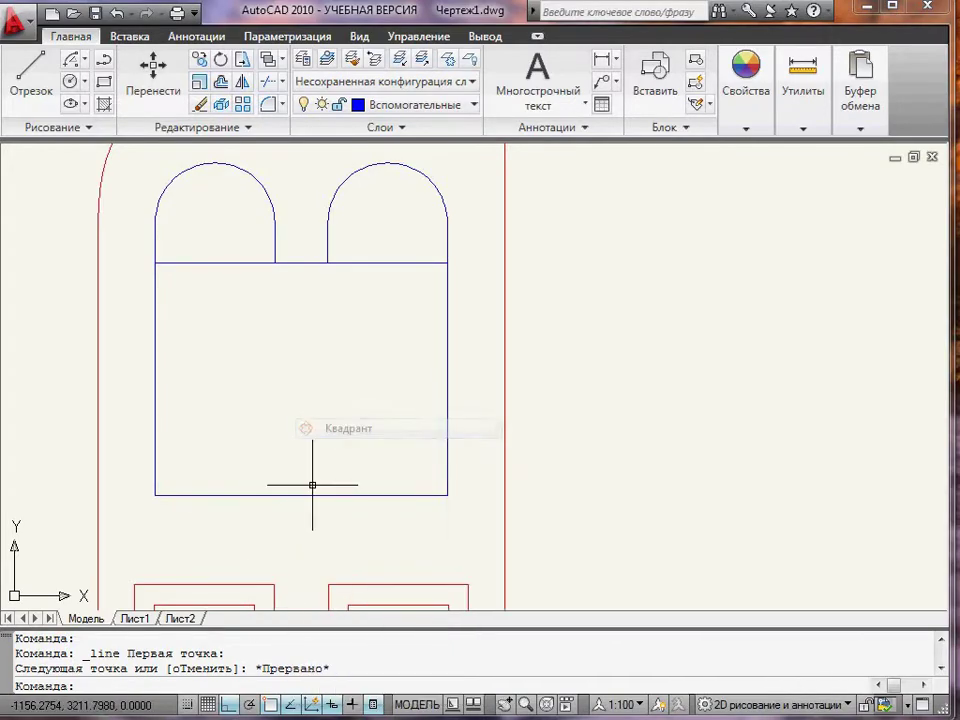
right_click(249, 607, "shift")
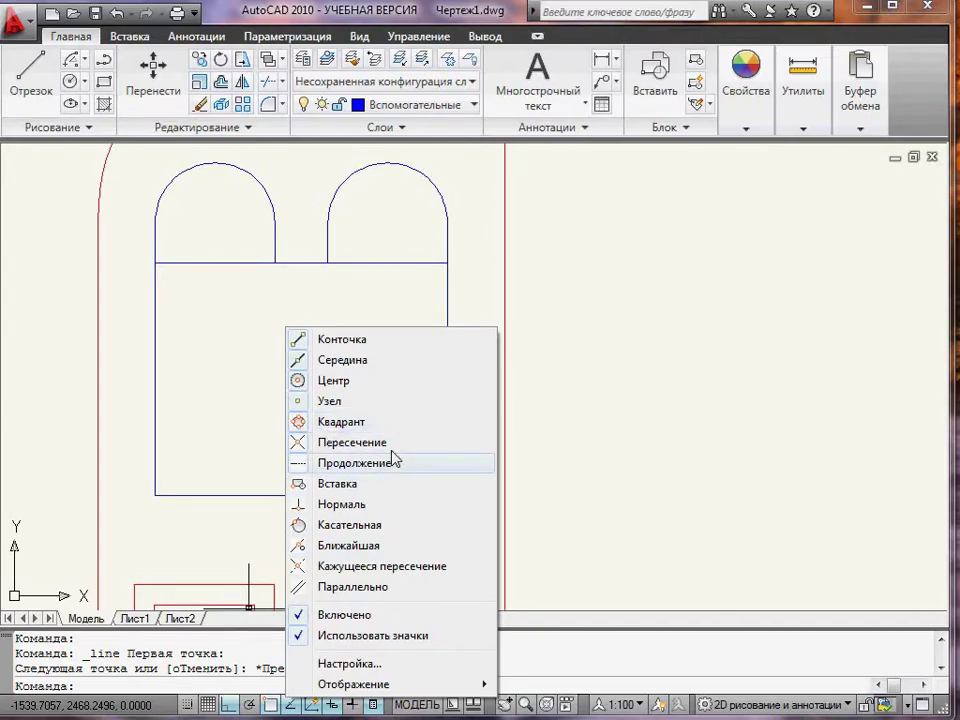
left_click(371, 423)
right_click(269, 705)
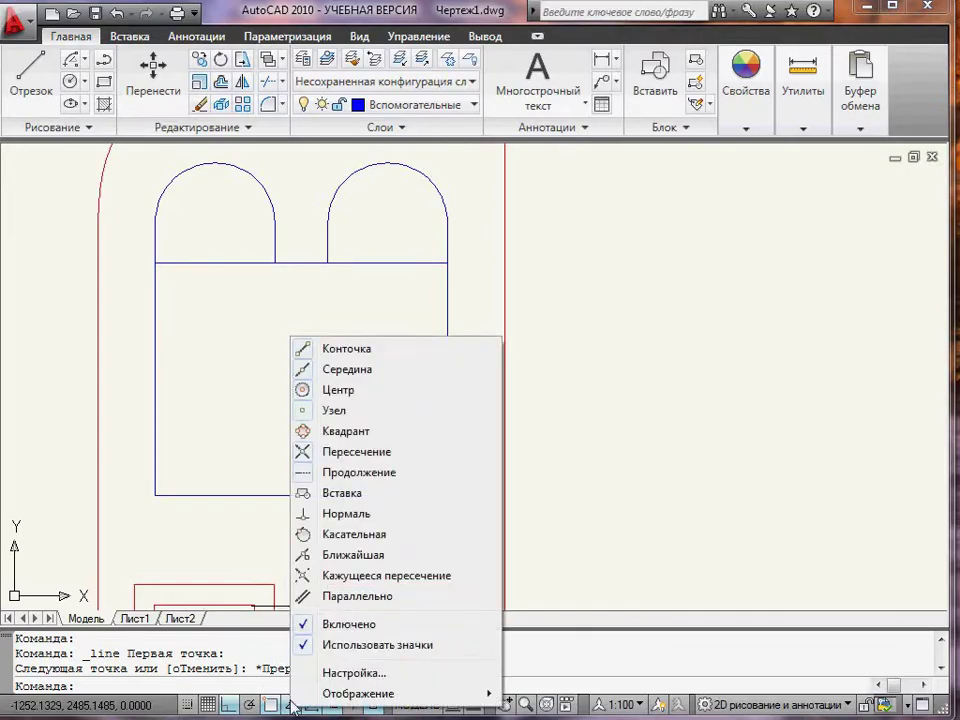
left_click(321, 431)
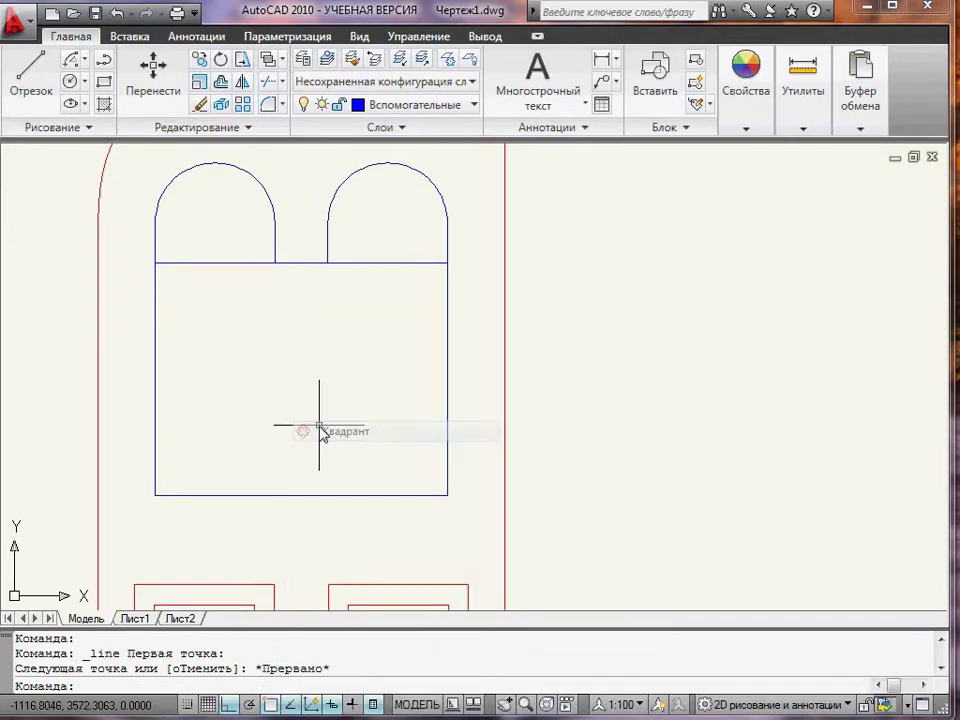
right_click(294, 708)
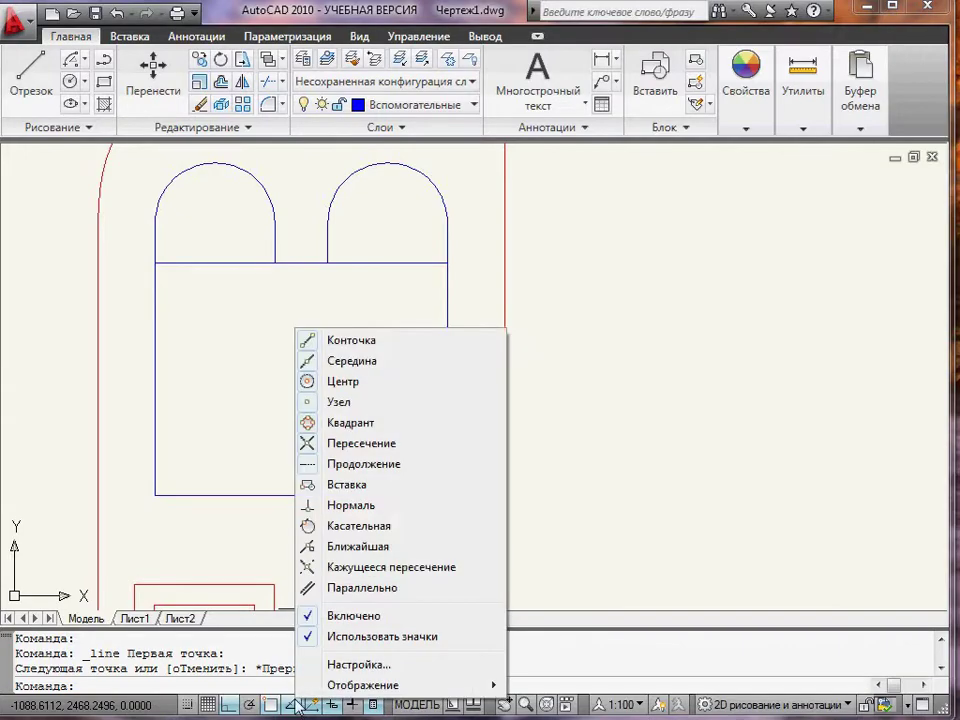
left_click(348, 361)
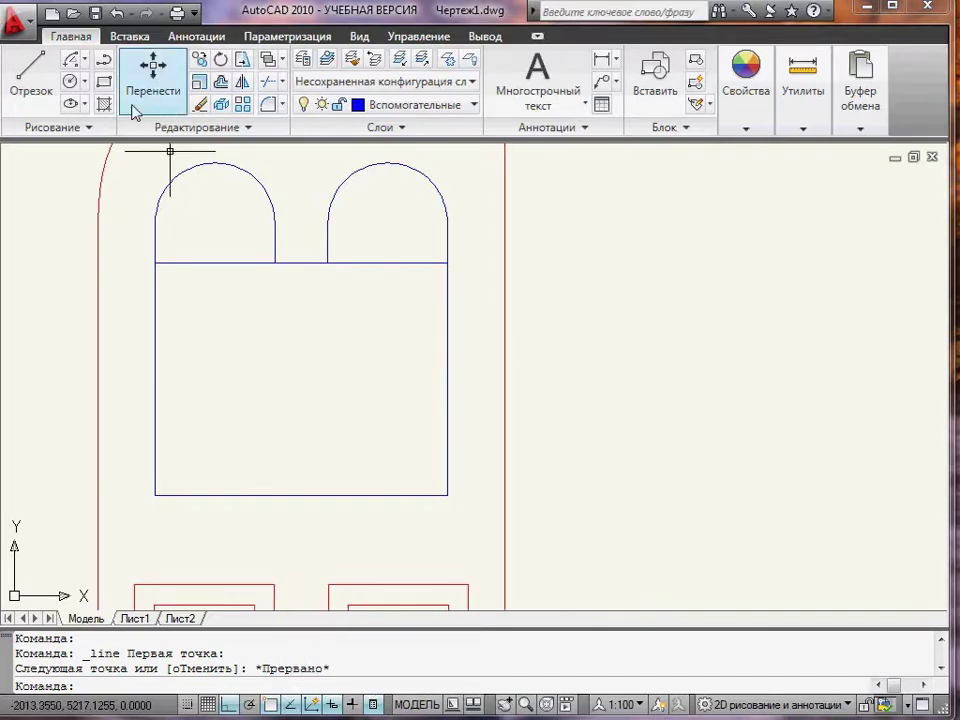
left_click(31, 80)
left_click(214, 163)
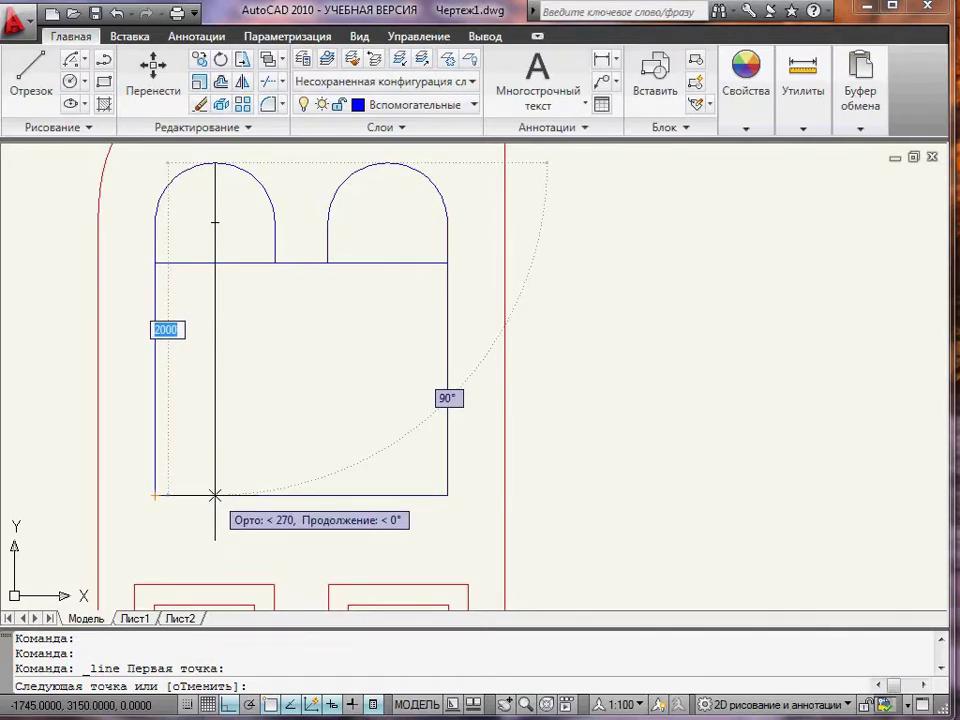
scroll(214, 495, "up", 1)
left_click(321, 495)
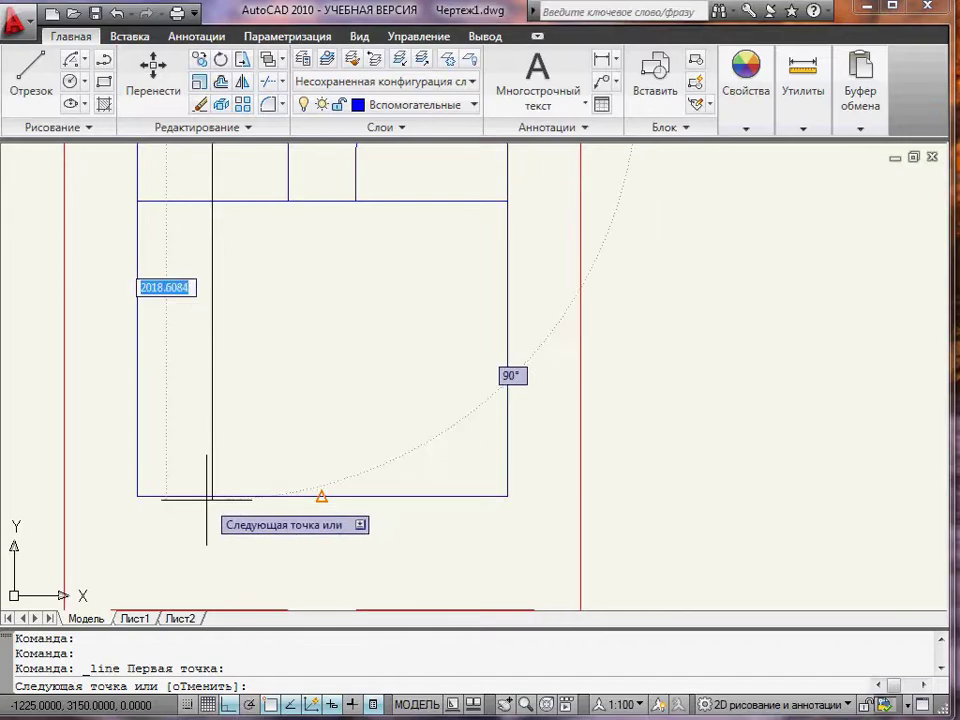
right_click(210, 495)
left_click(246, 526)
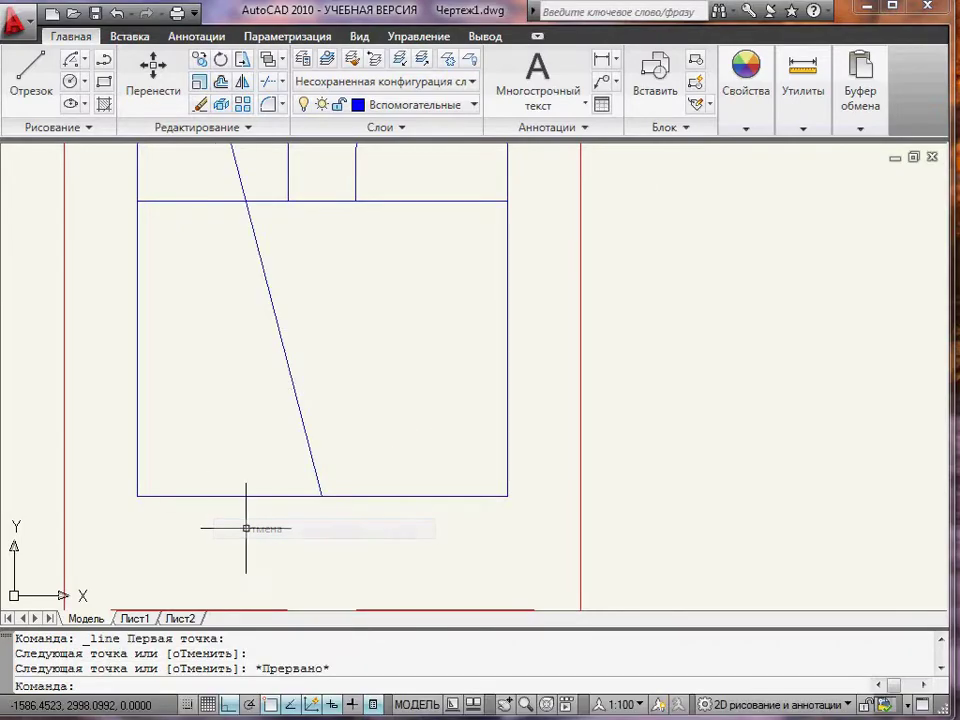
scroll(366, 445, "down", 4)
left_click(328, 381)
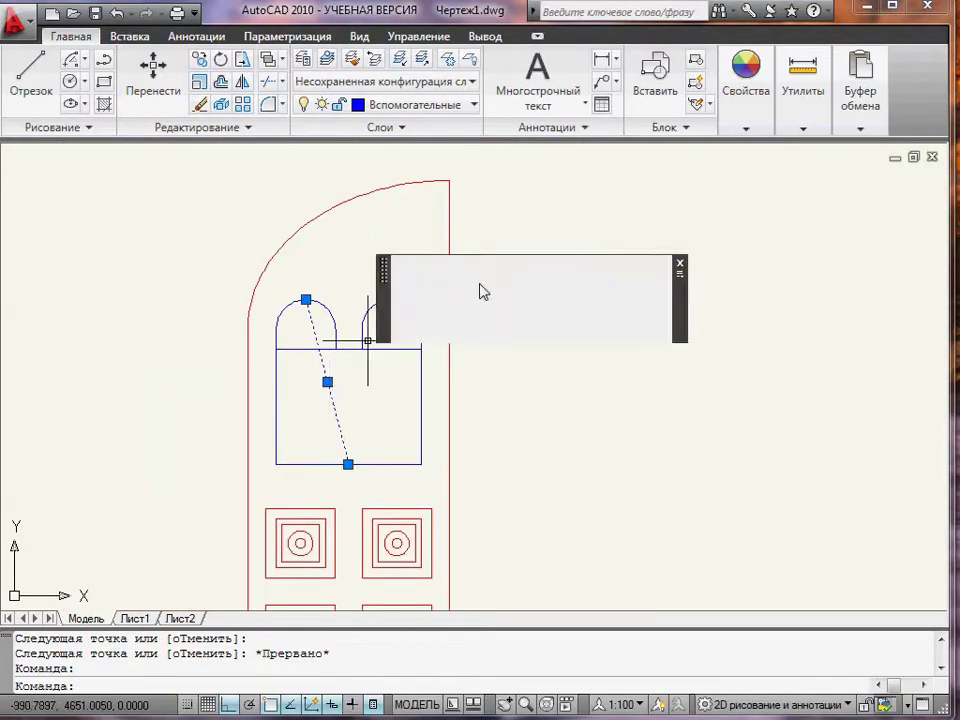
key("Delete")
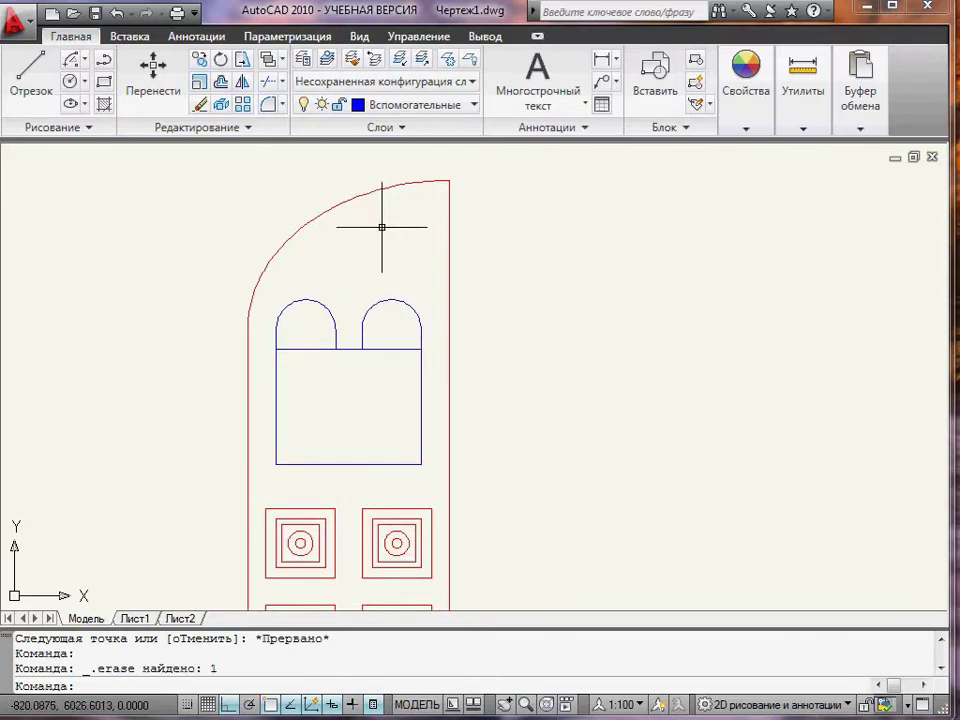
left_click(31, 72)
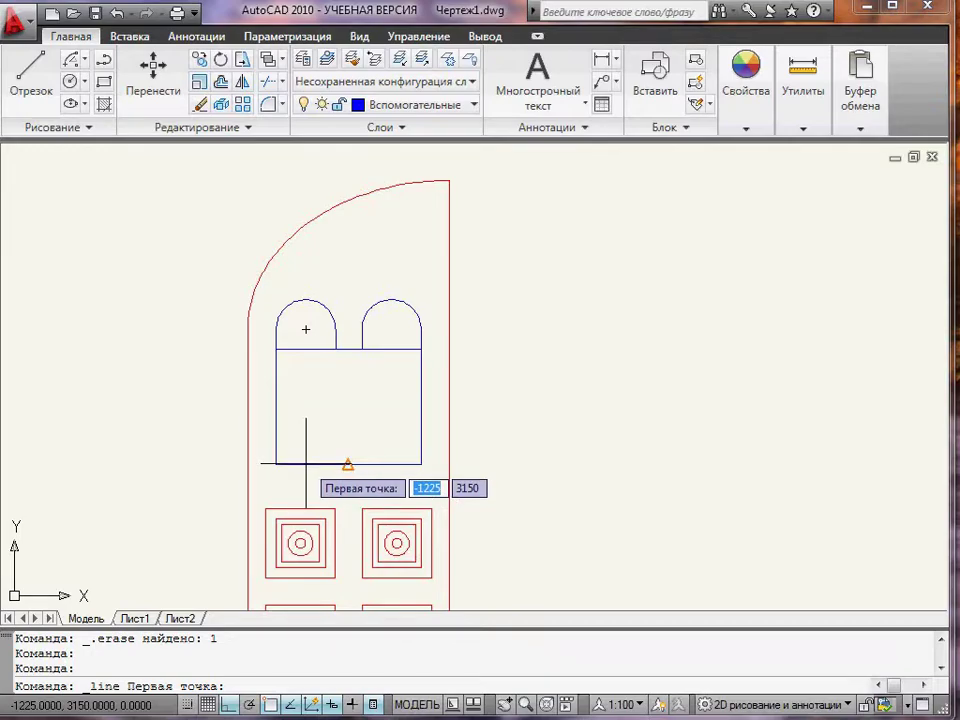
scroll(306, 463, "up", 5)
scroll(300, 462, "up", 2)
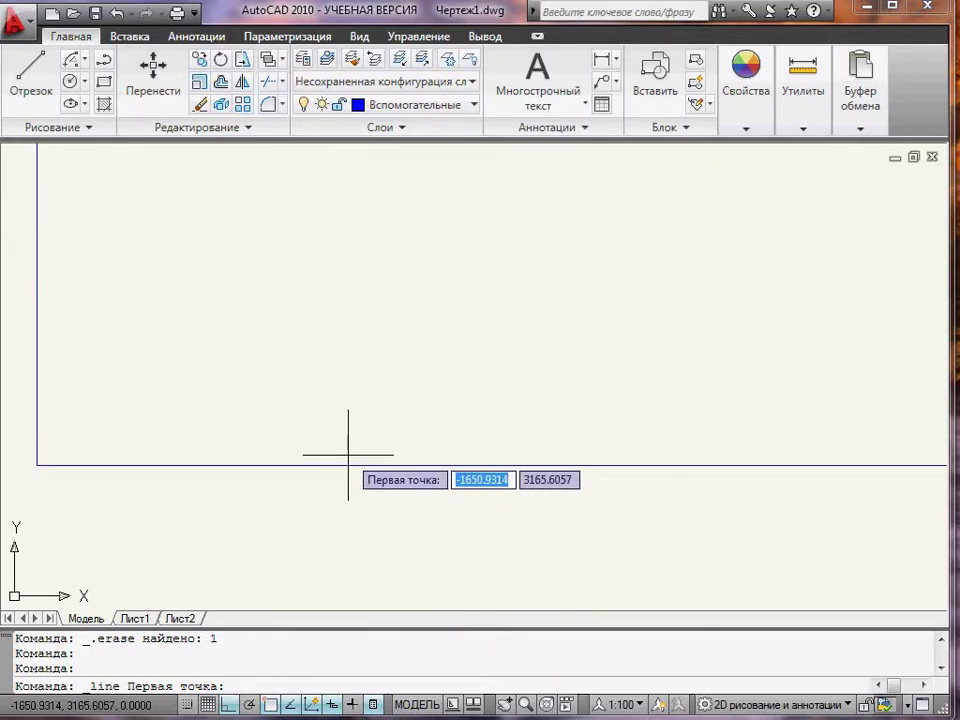
left_click(360, 468)
right_click(461, 311)
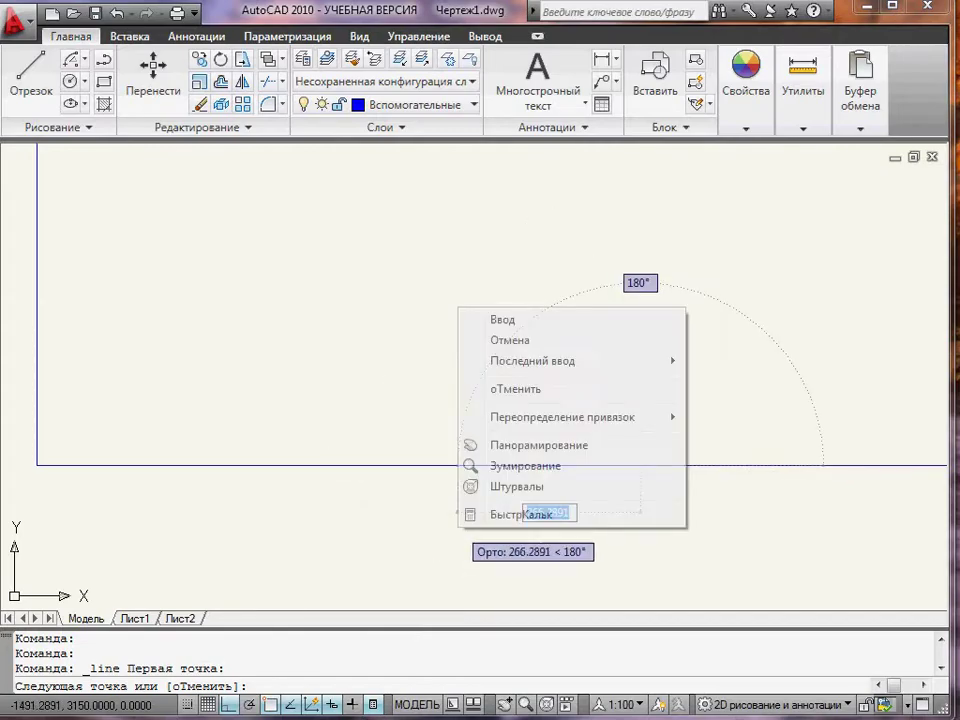
left_click(503, 341)
scroll(375, 400, "down", 4)
mouse_move(375, 400)
middle_mouse_down()
mouse_move(317, 476)
mouse_move(273, 509)
middle_mouse_up()
scroll(317, 472, "down", 2)
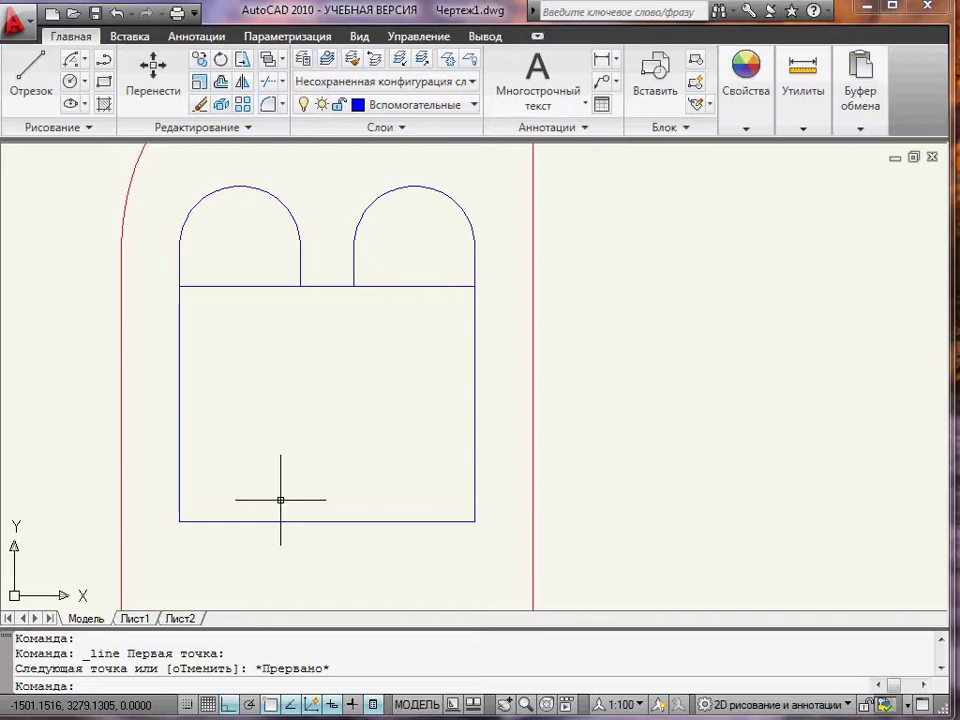
Step: Draw a 2000-long vertical line down from the top of the left arch
left_click(30, 80)
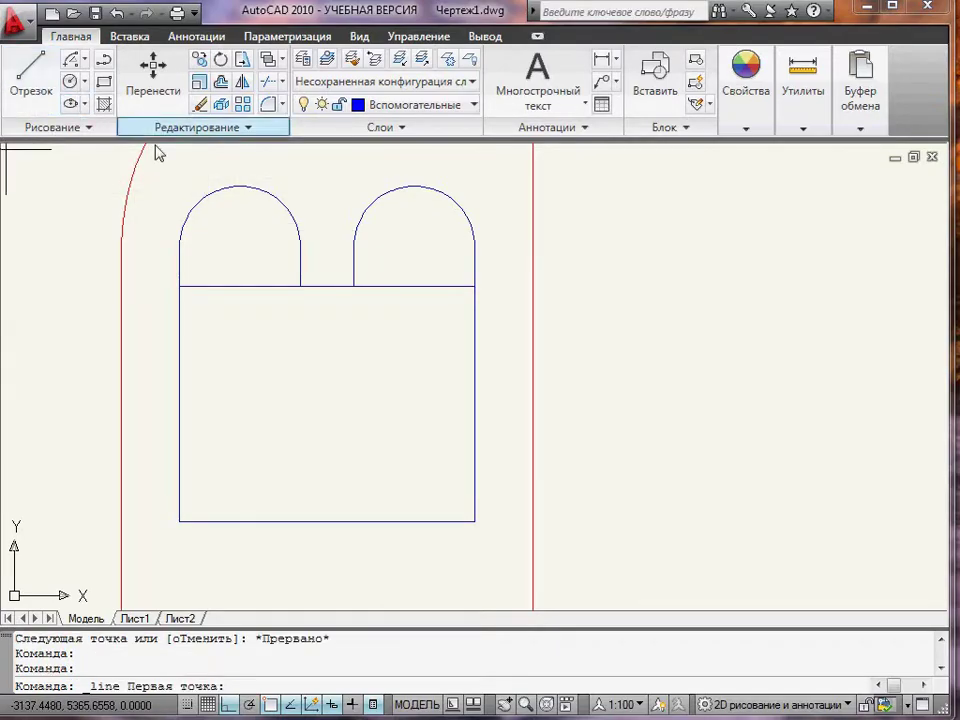
left_click(239, 186)
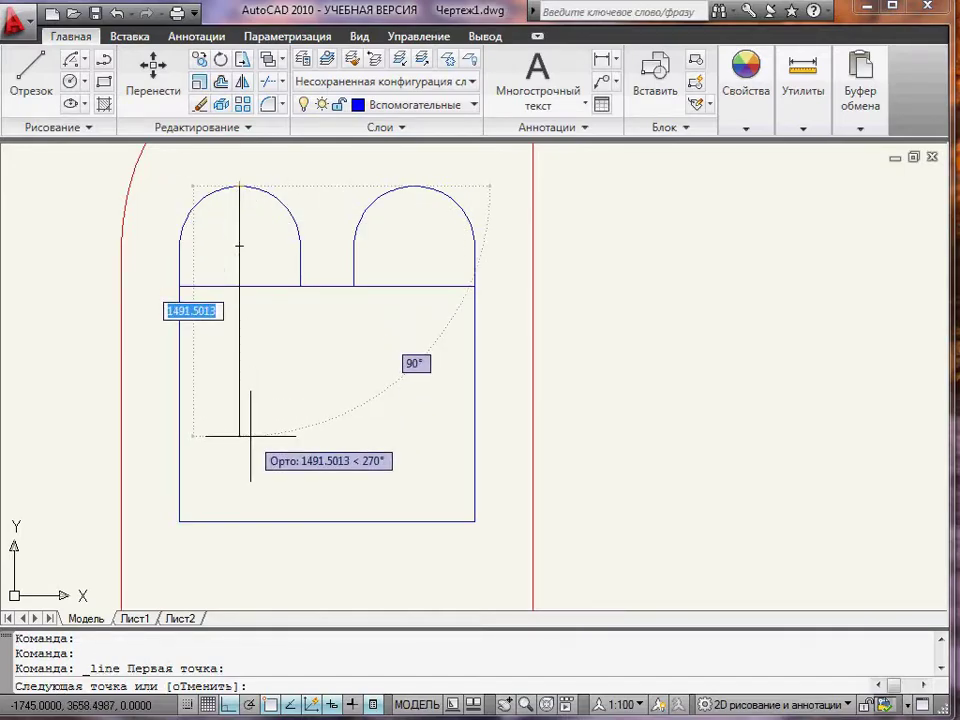
type("2000")
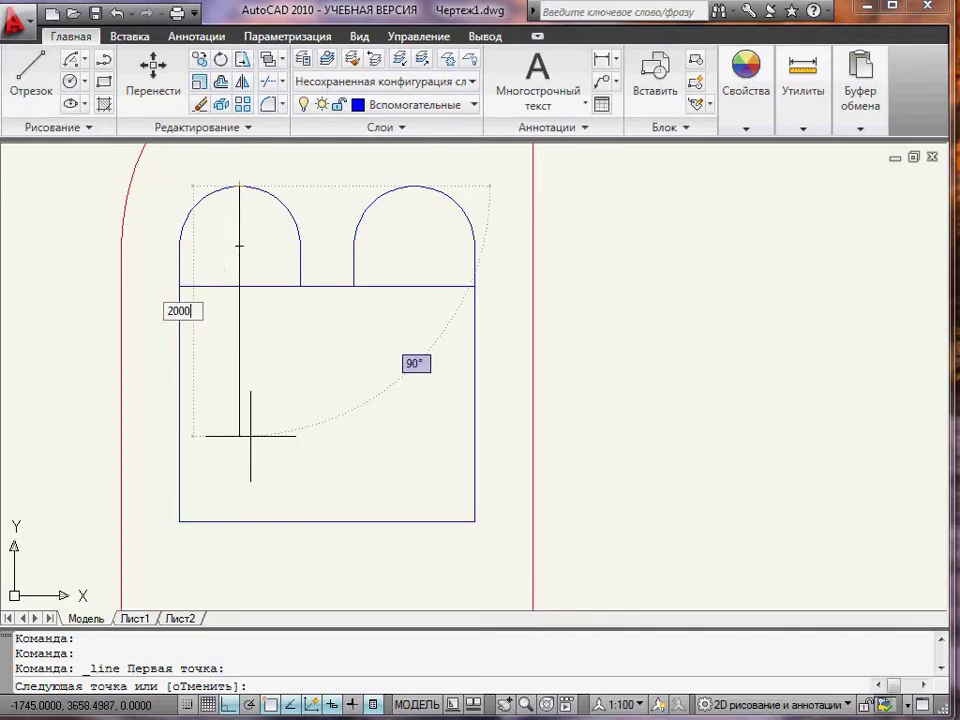
key("Return")
key("Return")
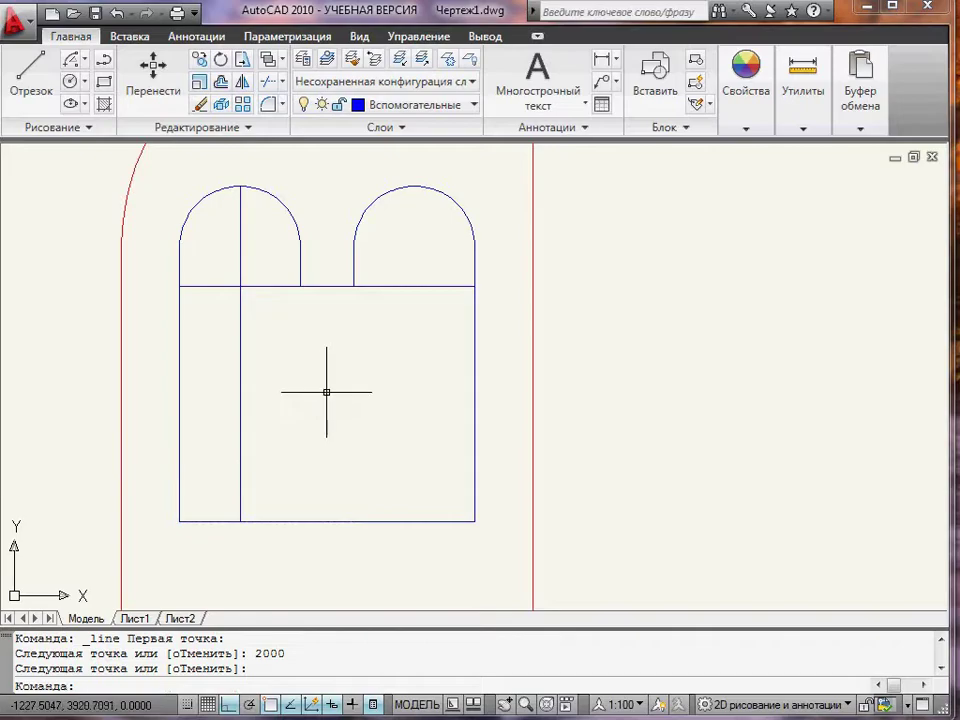
Step: Draw a vertical divider from the middle of the crossbar down to the panel's bottom edge
left_click(31, 78)
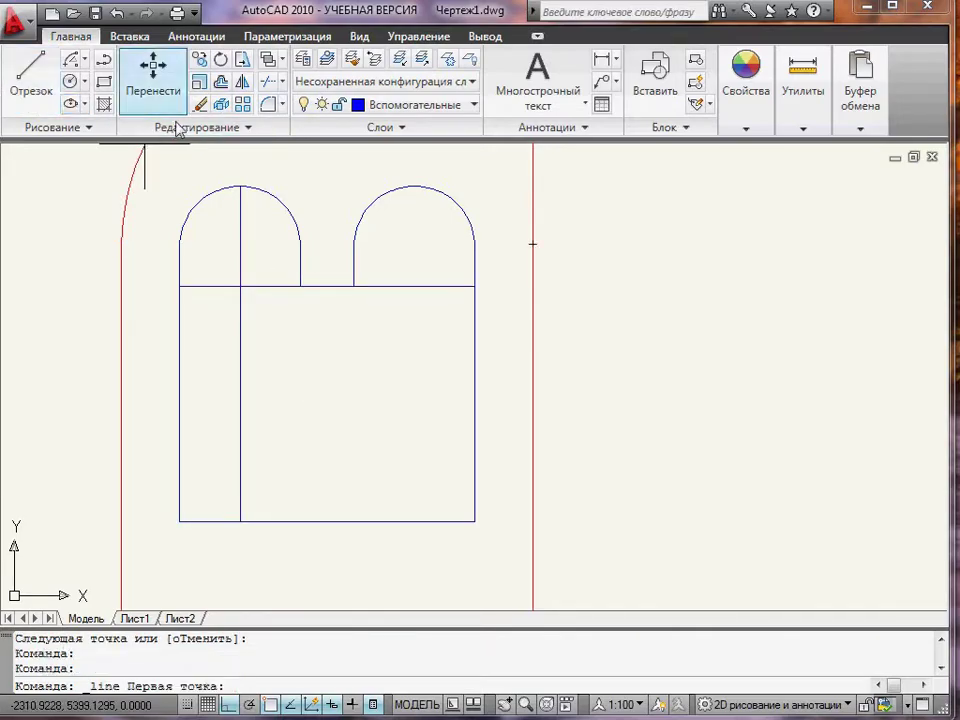
left_click(330, 286)
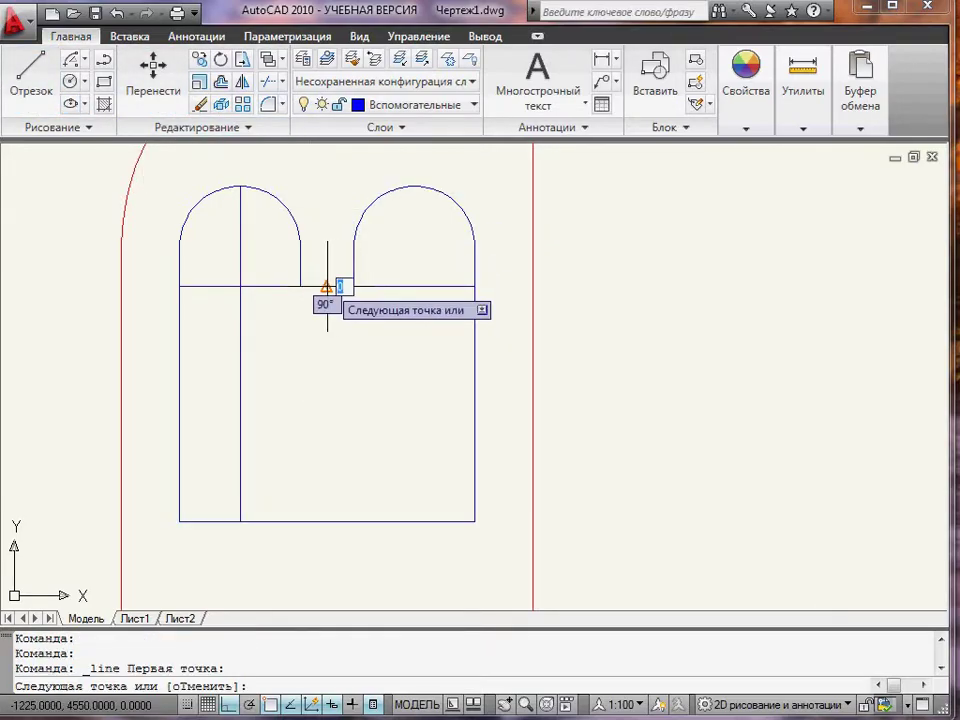
left_click(326, 521)
key("Return")
key("Return")
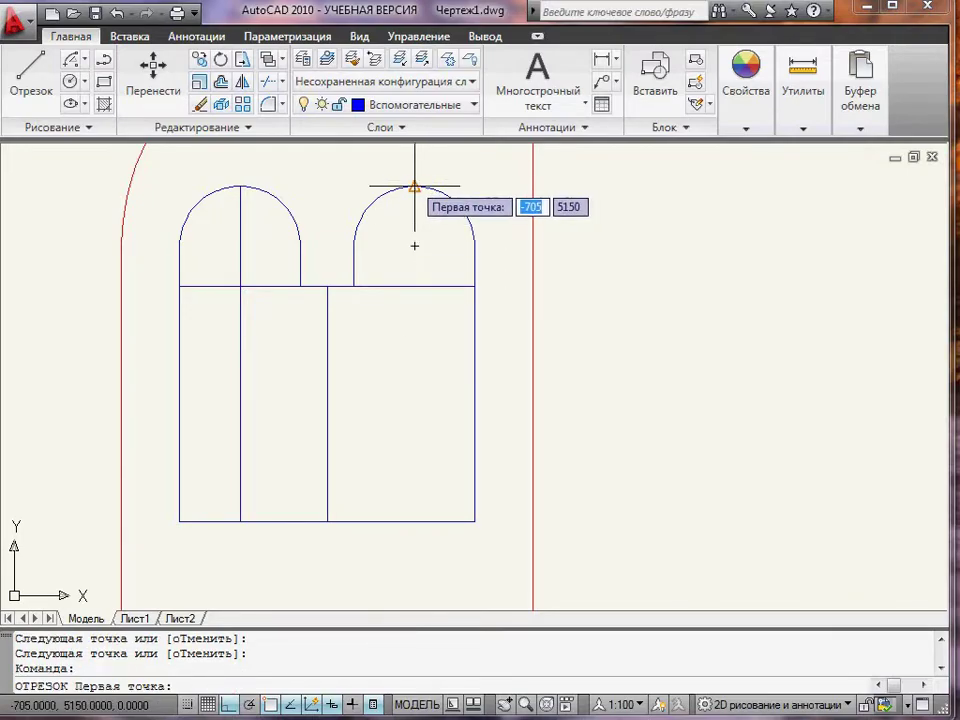
Step: Draw a 2000-long vertical line down from the top of the right arch
left_click(414, 186)
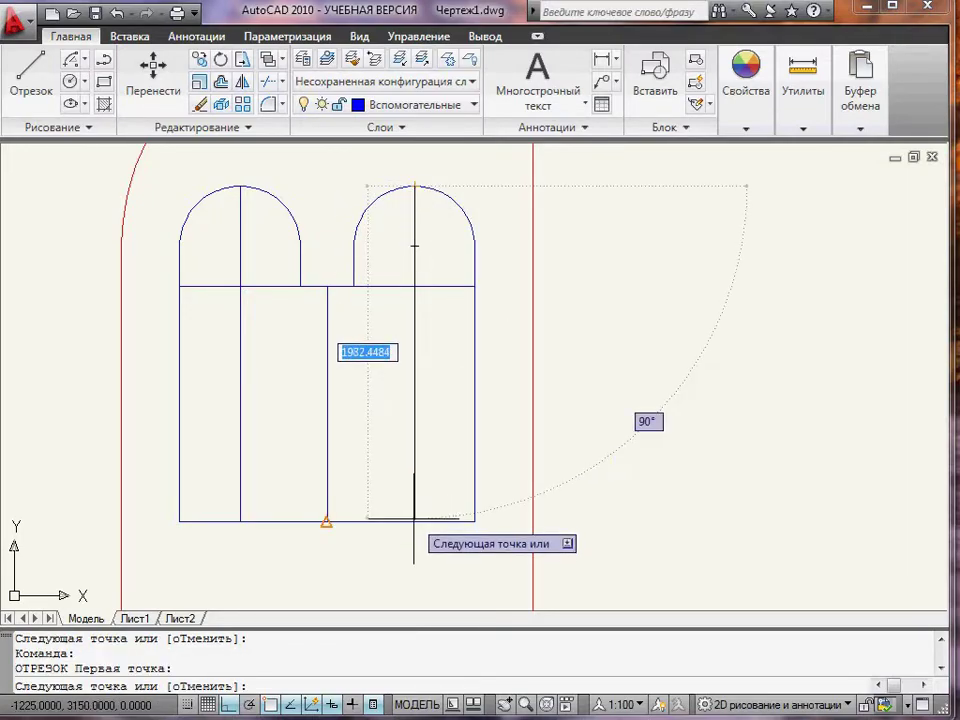
type("2000")
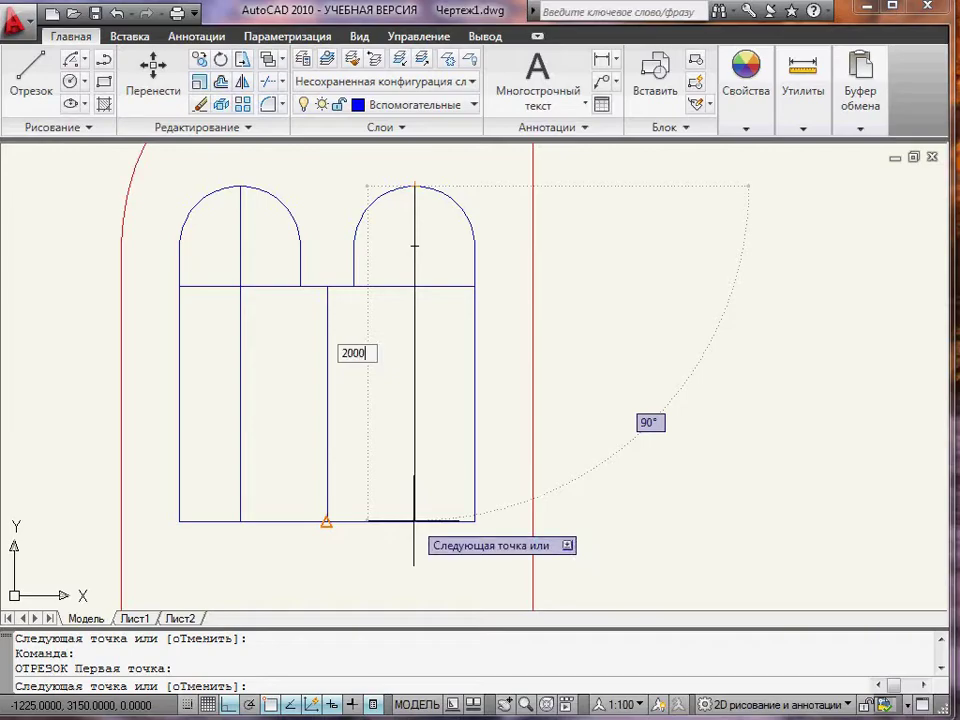
key("Return")
key("Return")
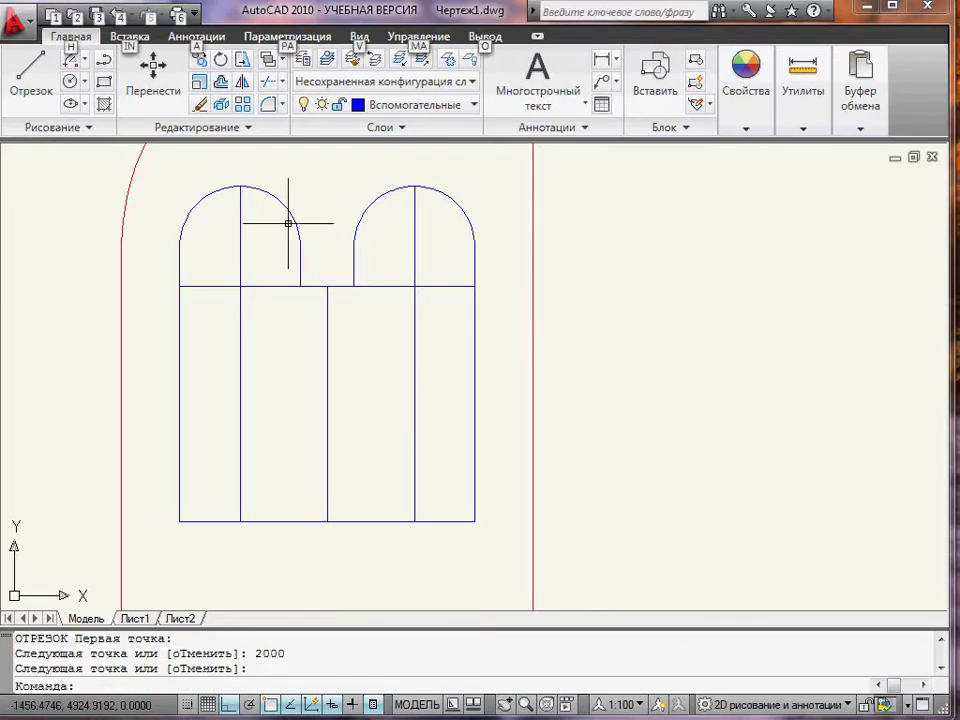
left_click(30, 88)
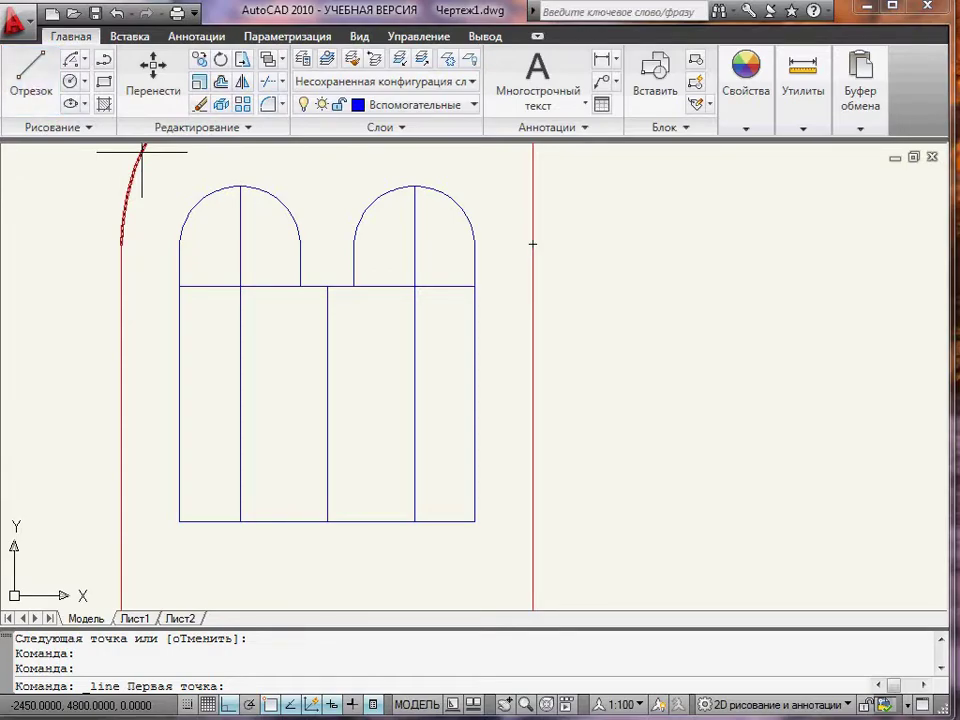
Step: Draw a horizontal line across the panel from its left edge to its right edge
left_click(30, 78)
left_click(179, 405)
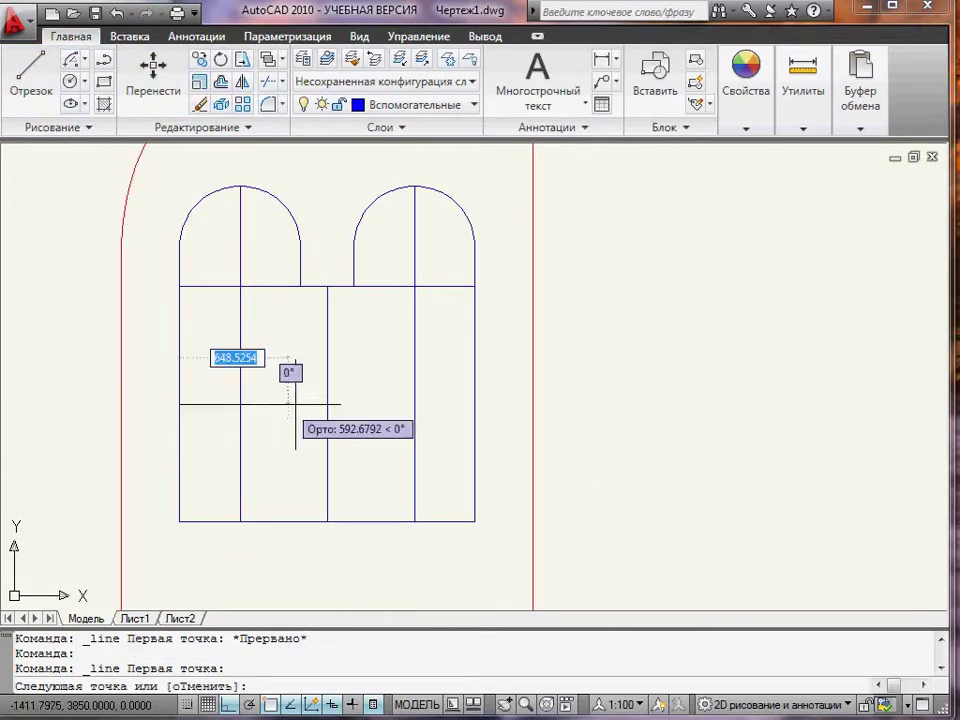
left_click(475, 405)
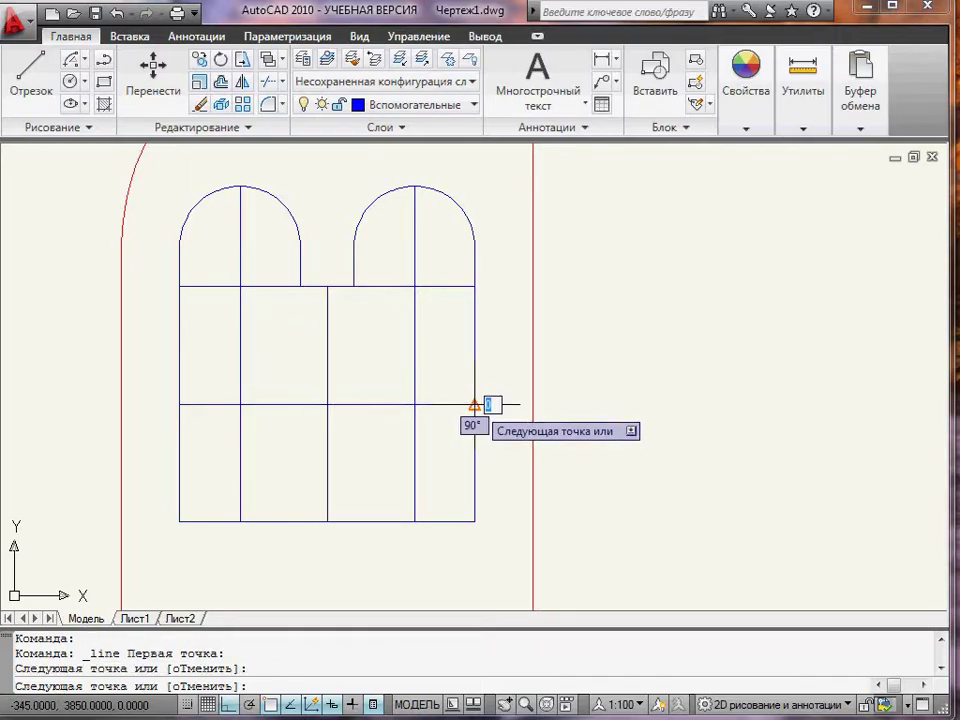
key("Return")
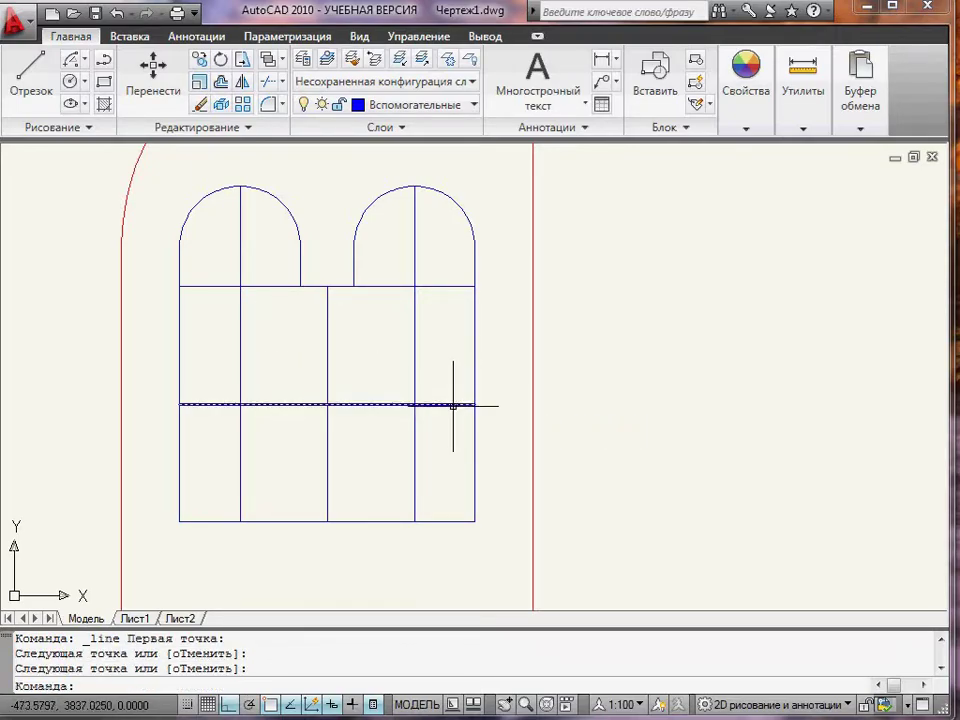
Step: Copy the horizontal middle line 350 above and 350 below it
left_click(453, 404)
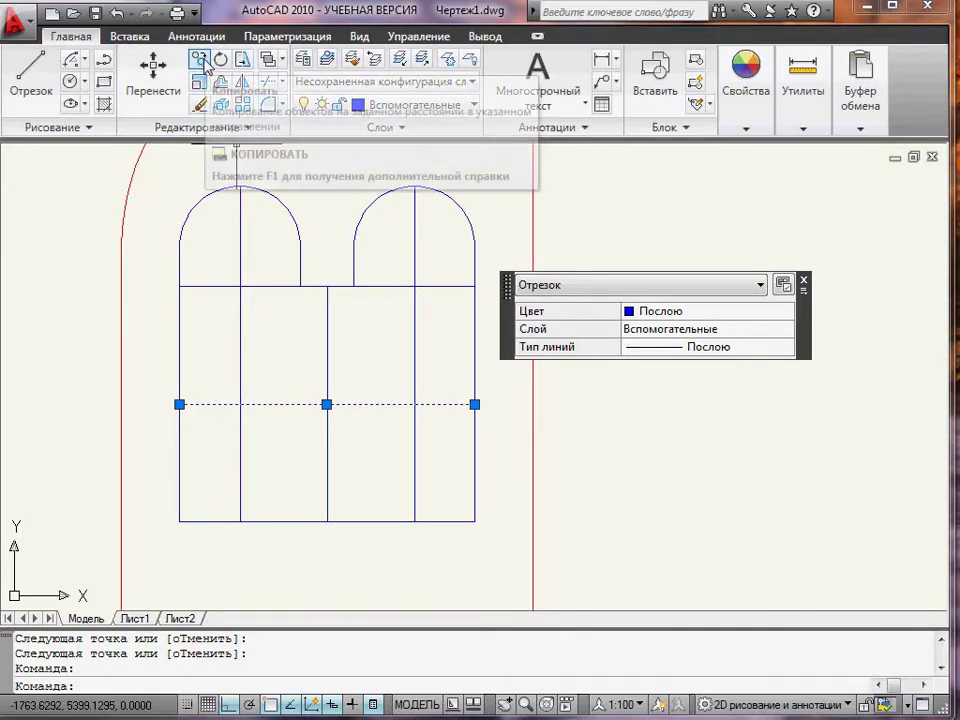
left_click(201, 61)
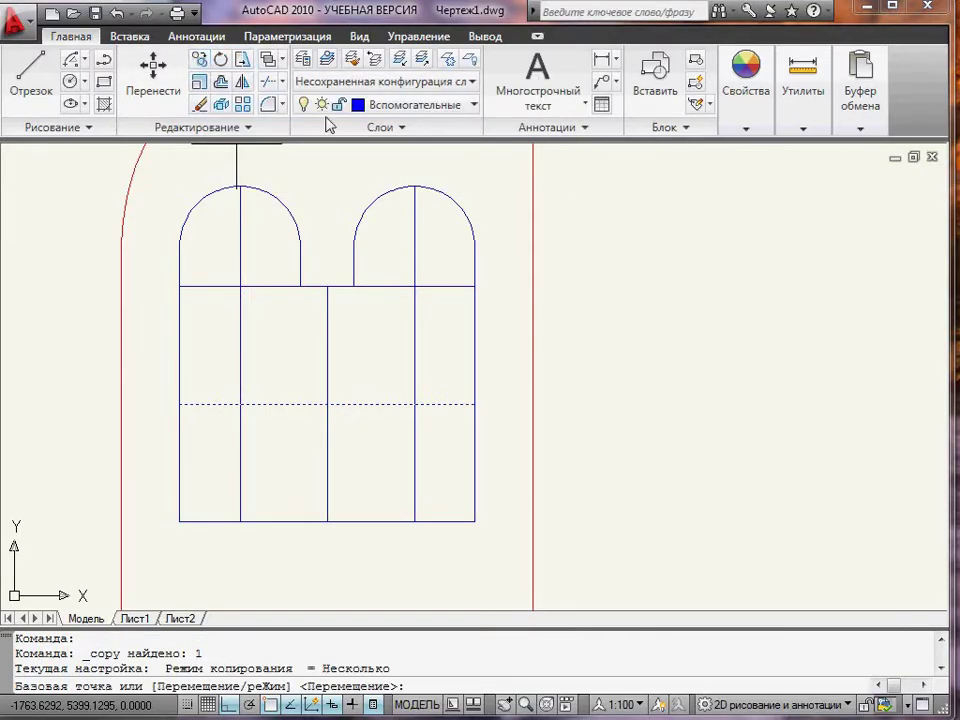
left_click(474, 405)
type("350")
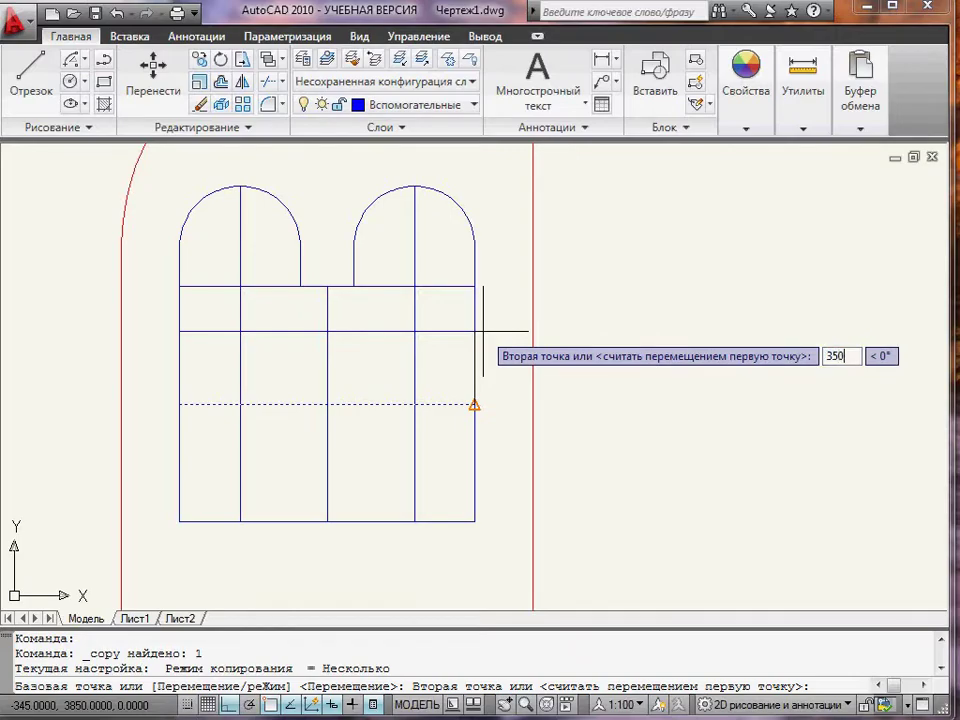
key("Return")
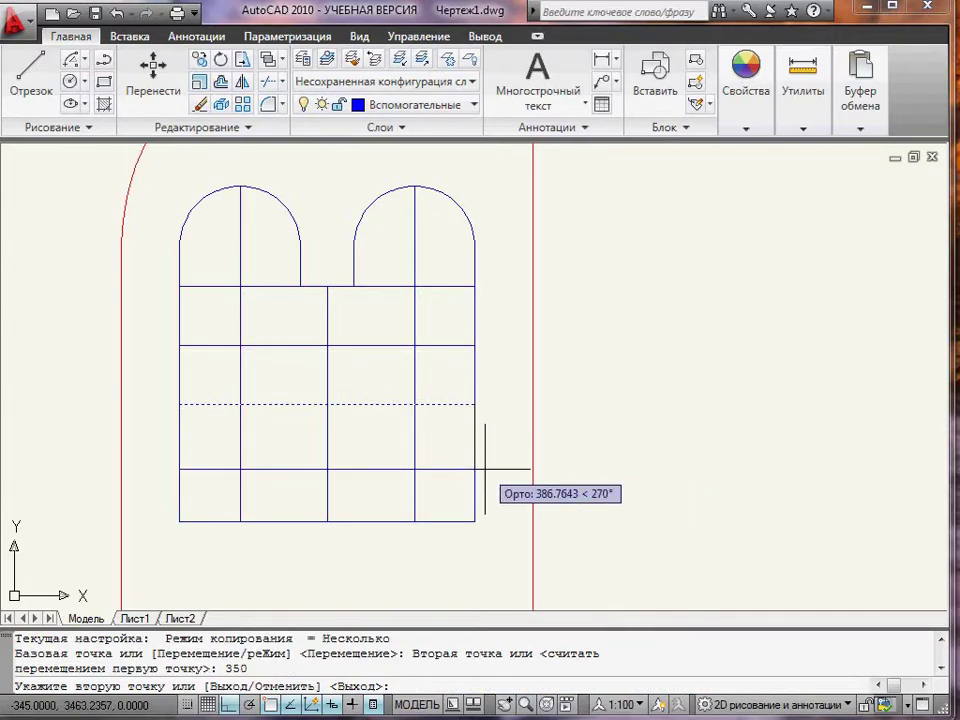
type("350")
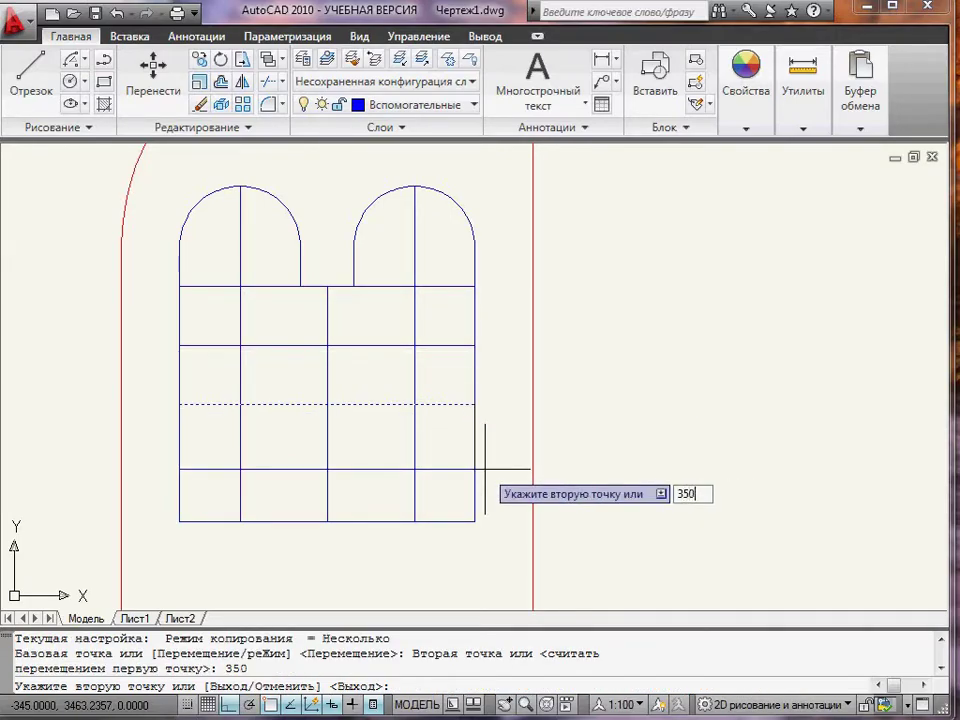
key("Return")
key("Return")
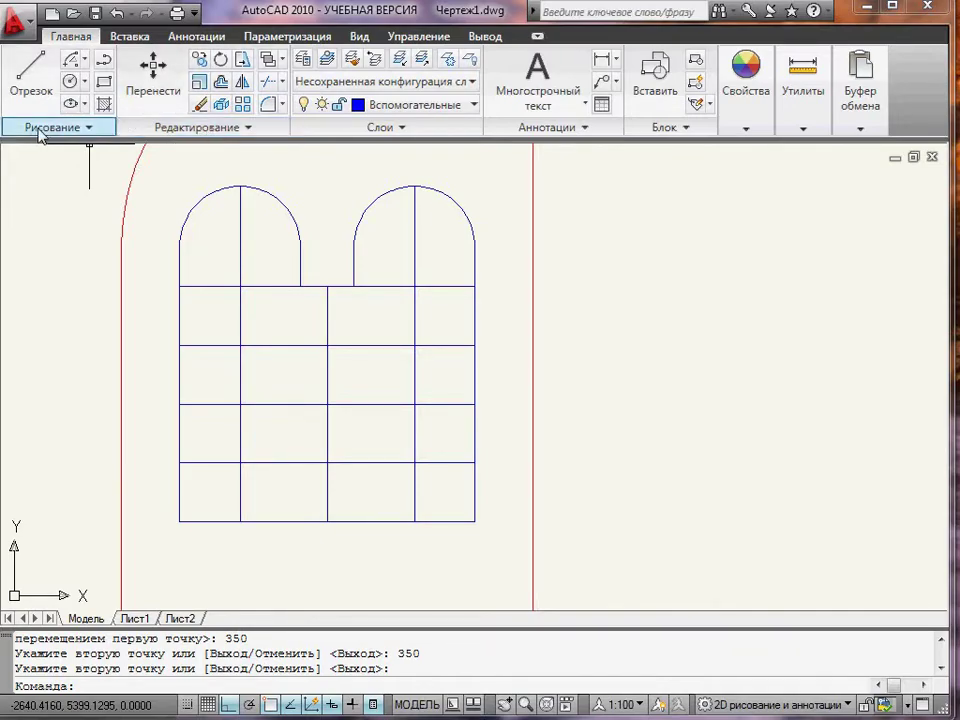
Step: Draw a 4-sided inscribed polygon of radius 350 centred on the middle grid crossing
left_click(72, 127)
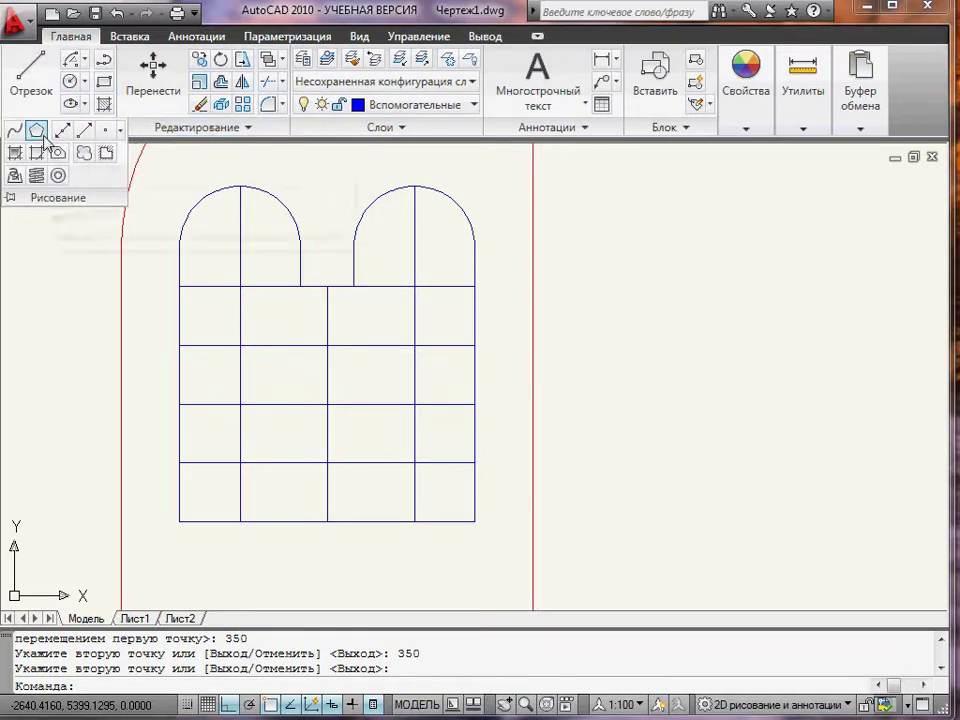
left_click(37, 131)
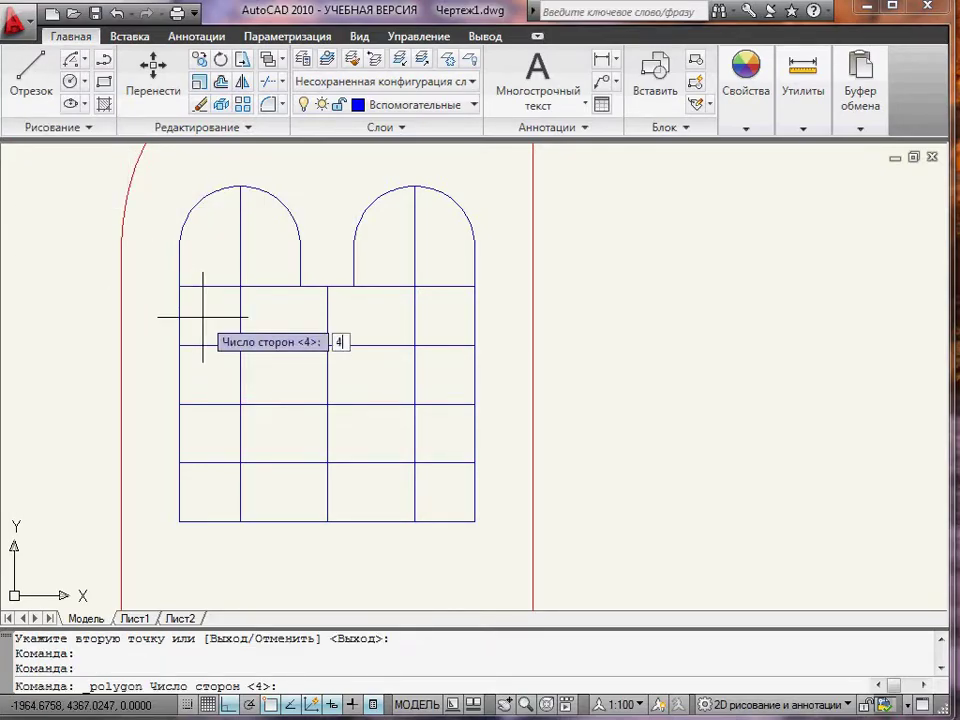
key("Return")
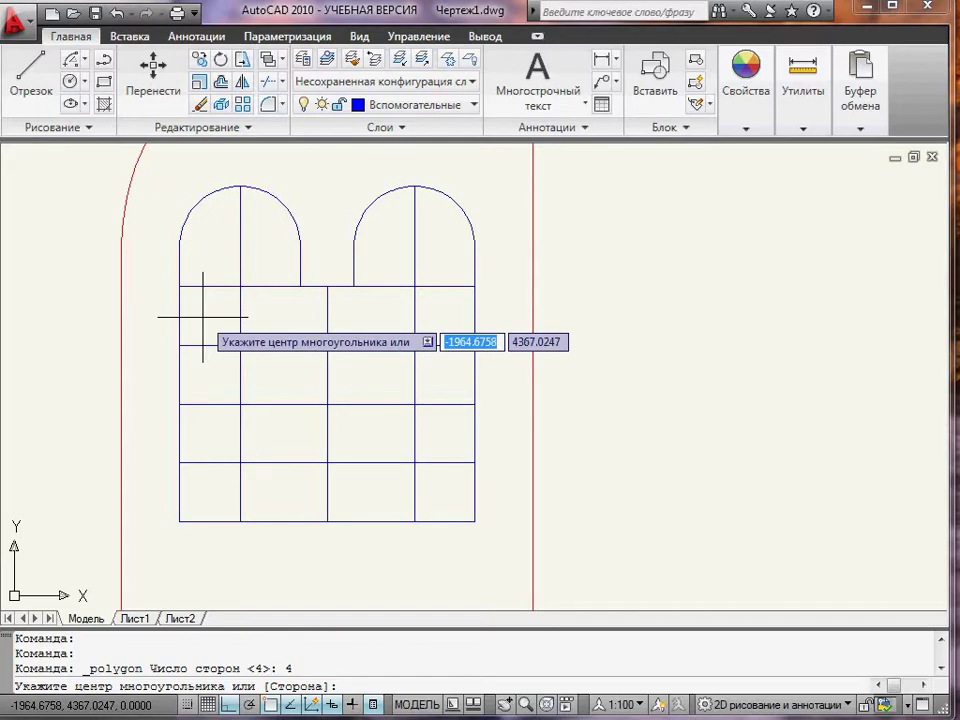
left_click(326, 406)
key("Down")
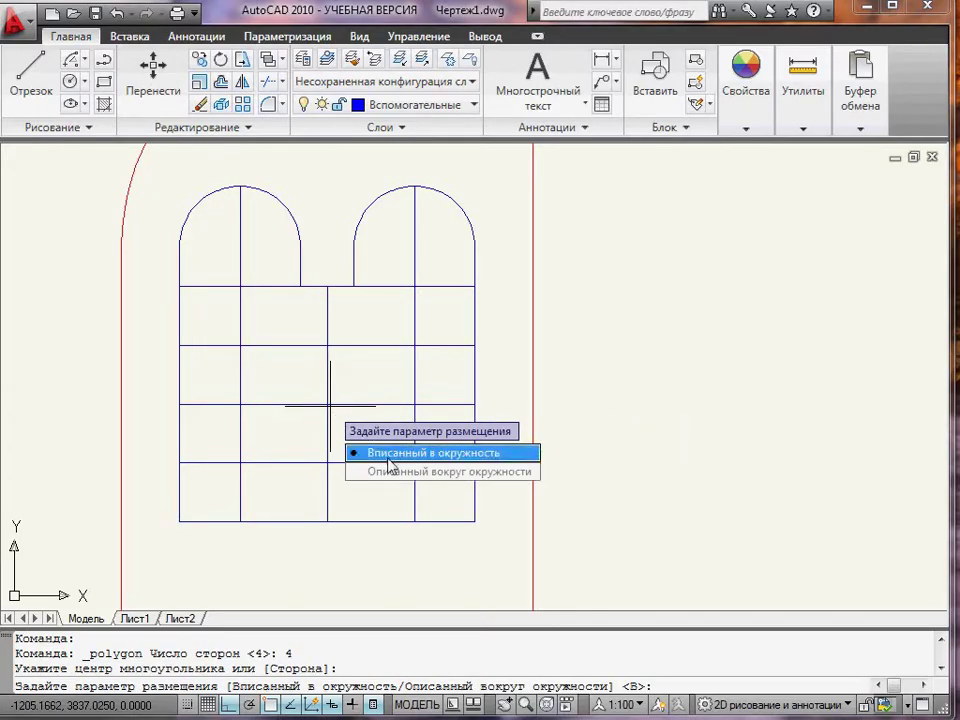
key("Return")
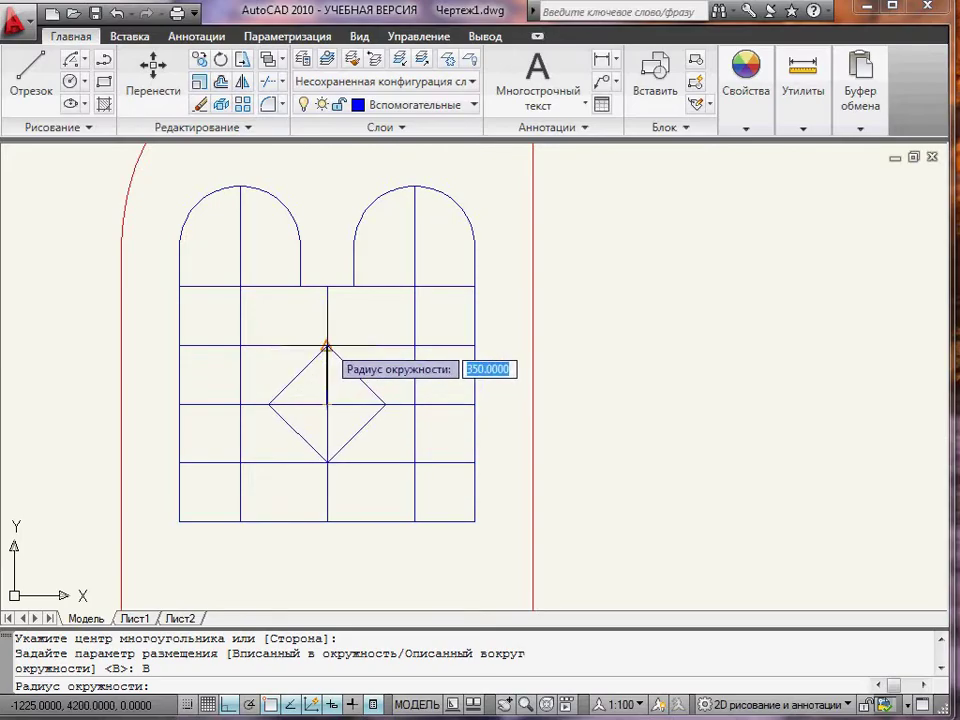
left_click(326, 346)
Step: Zoom in on the diamond, make a mistaken trim against the centre lines, and undo it
scroll(345, 460, "up", 2)
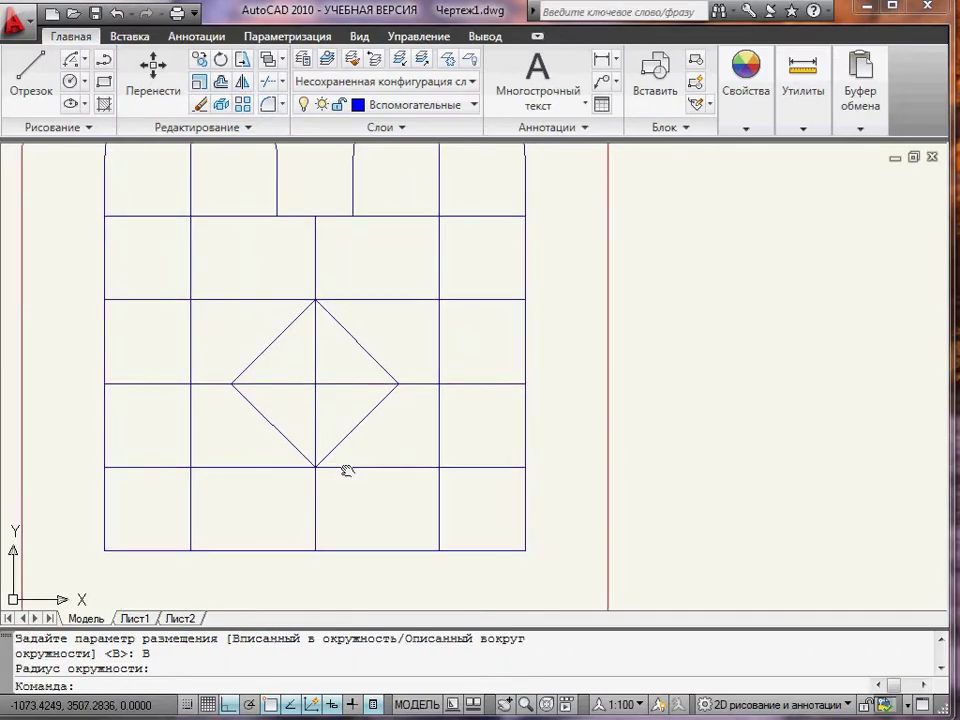
middle_click_drag(343, 467, 304, 492)
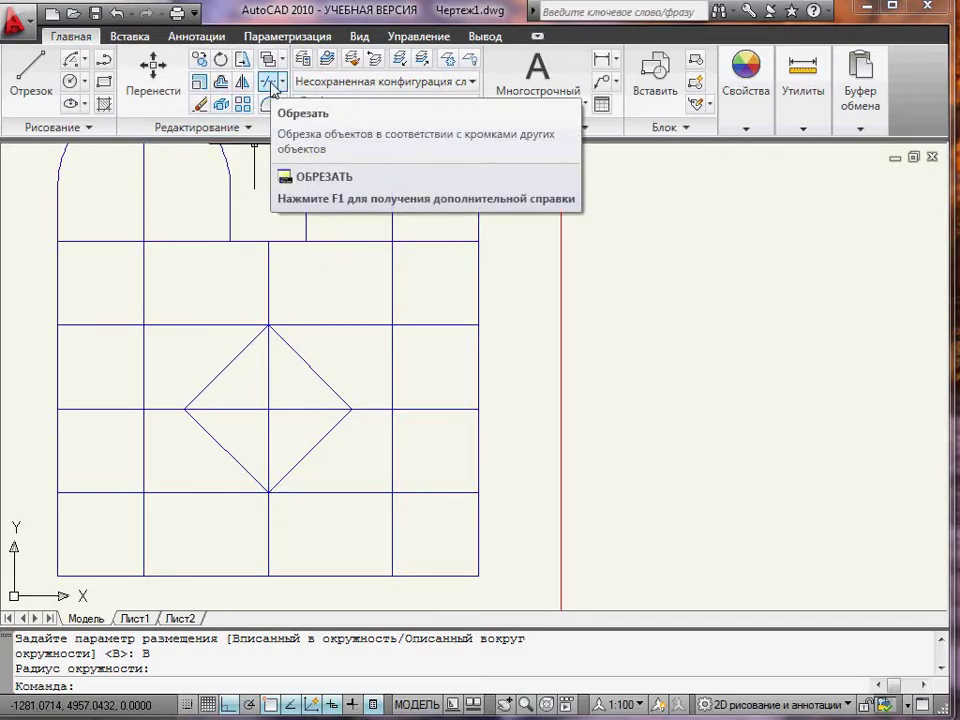
left_click(268, 82)
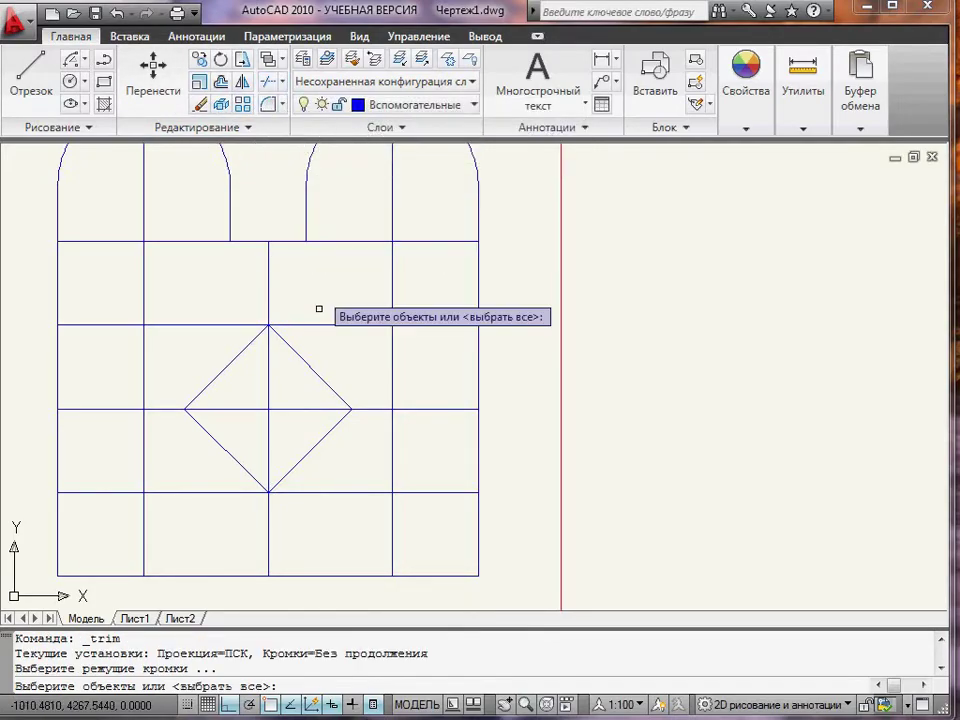
left_click(299, 421)
left_click(237, 388)
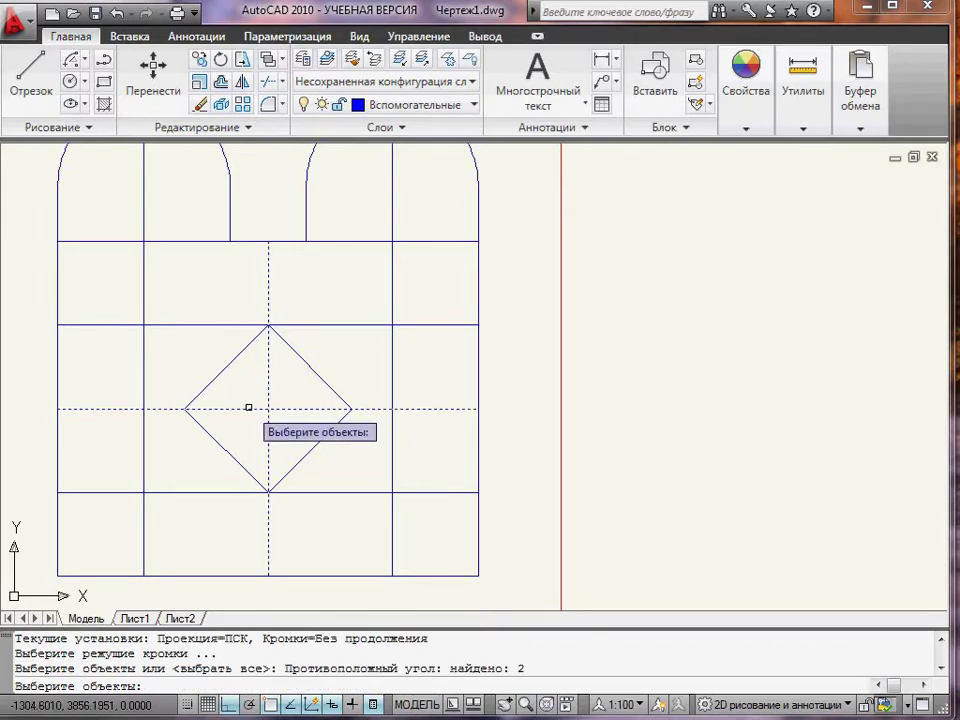
key("Return")
left_click(294, 437)
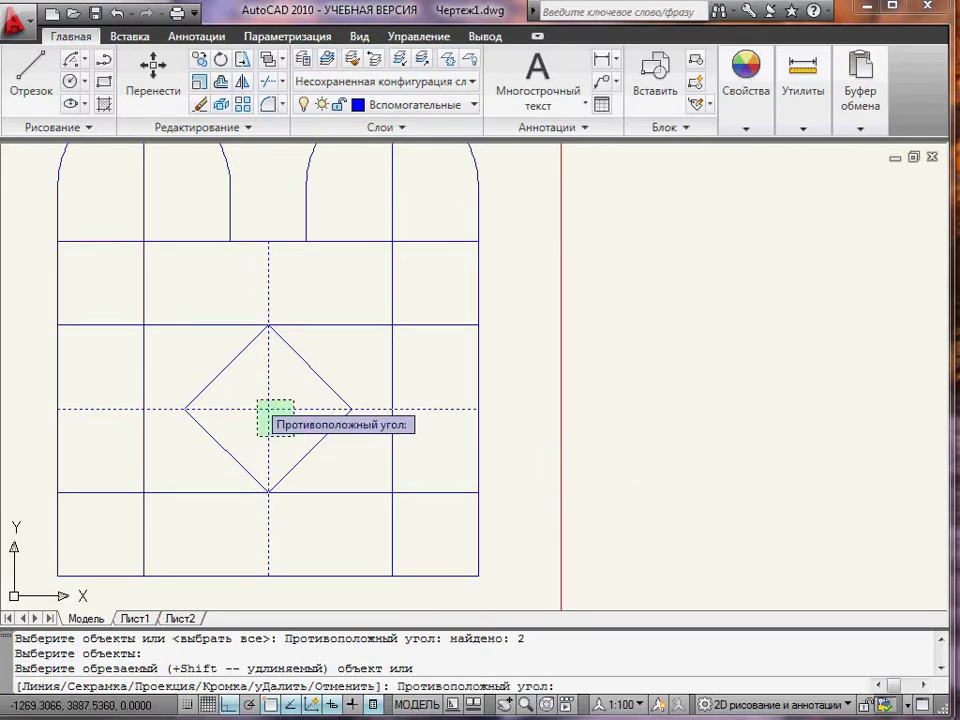
left_click(260, 400)
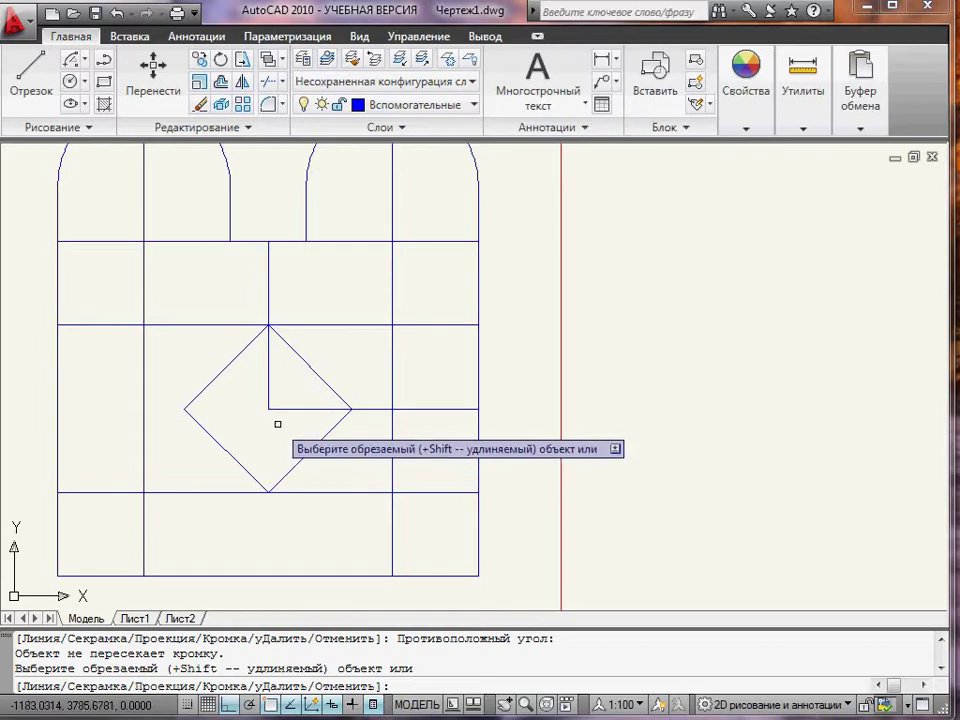
right_click(279, 424)
left_click(300, 456)
key("ctrl+z")
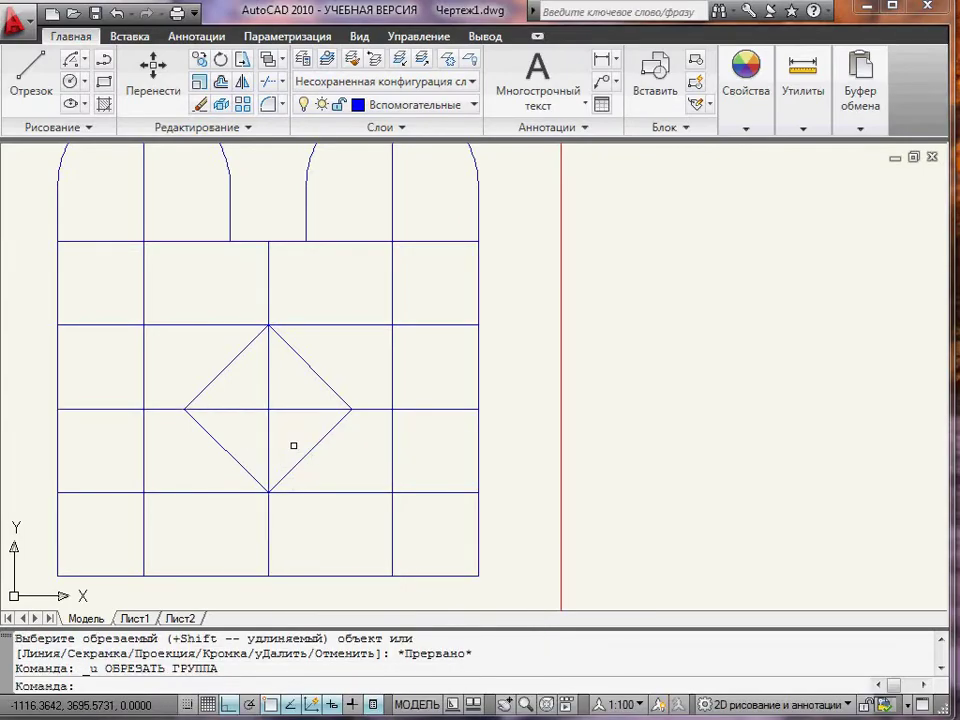
Step: Trim away the grid lines inside the diamond, using the diamond as the cutting edge
left_click(248, 127)
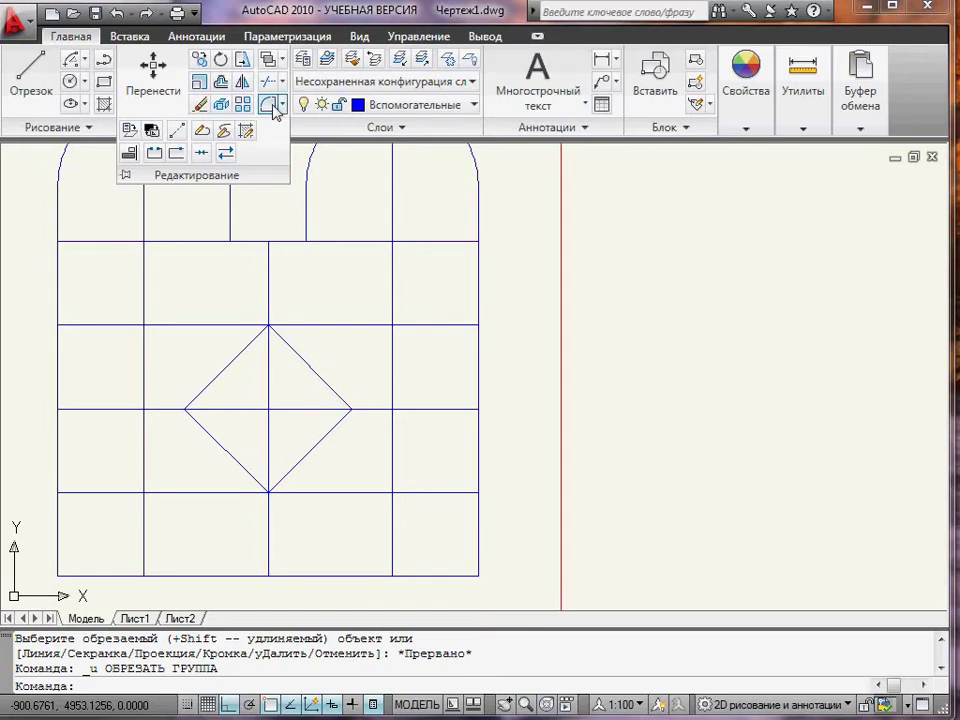
left_click(270, 82)
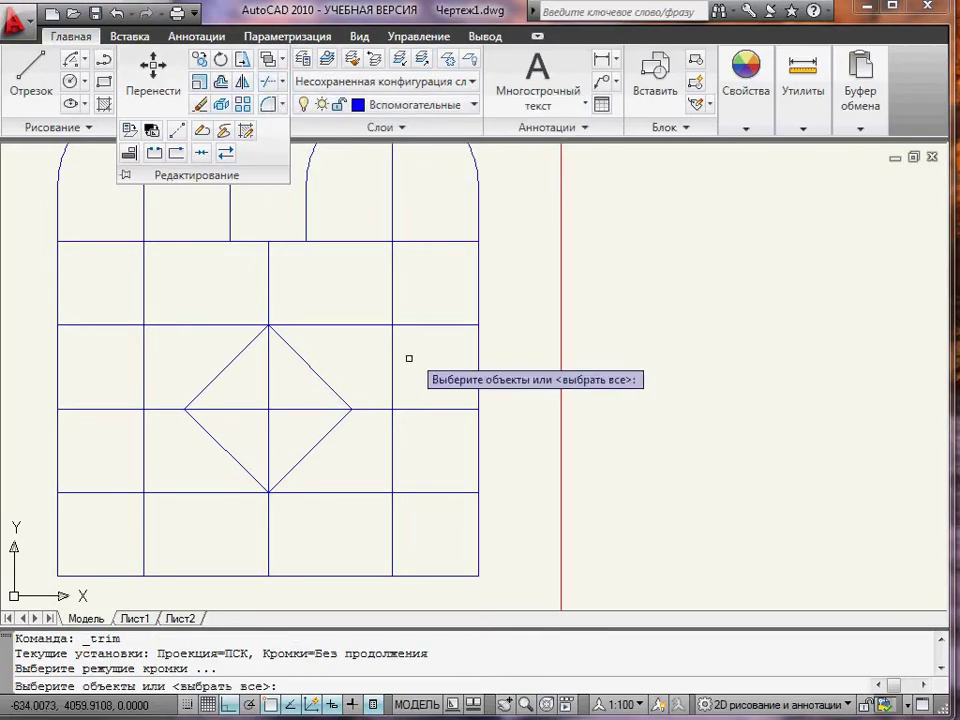
left_click(318, 374)
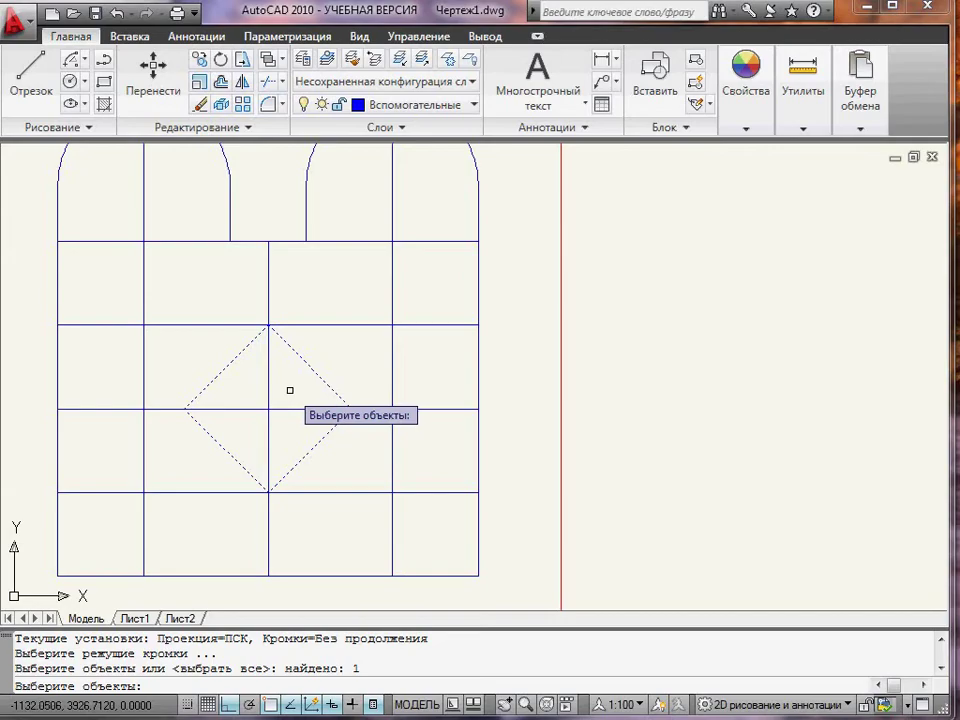
key("Return")
left_click(274, 416)
left_click(253, 399)
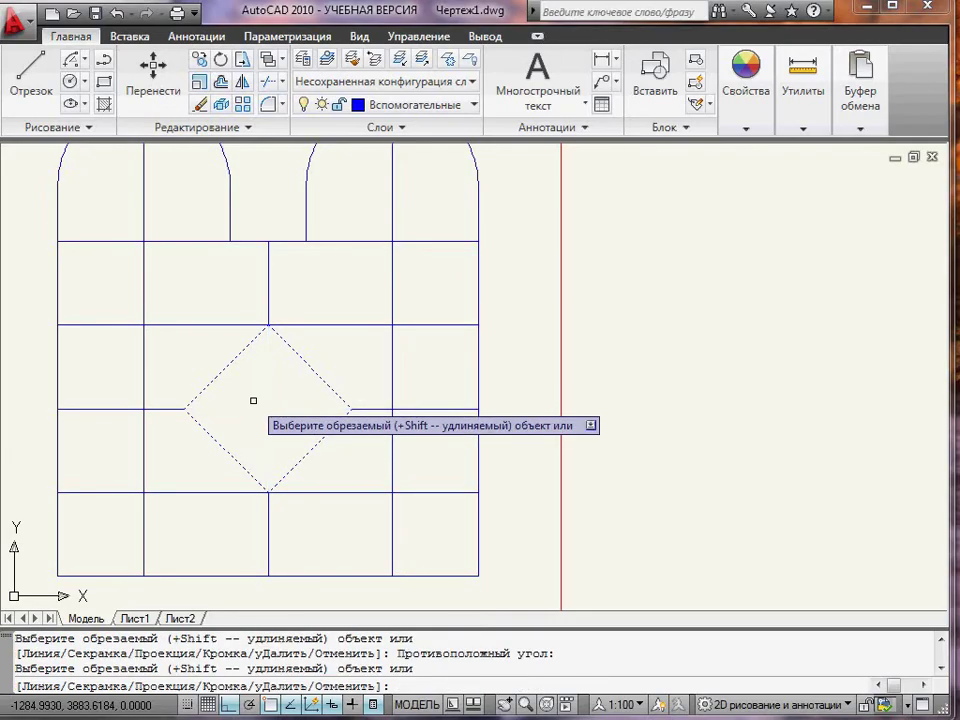
key("Return")
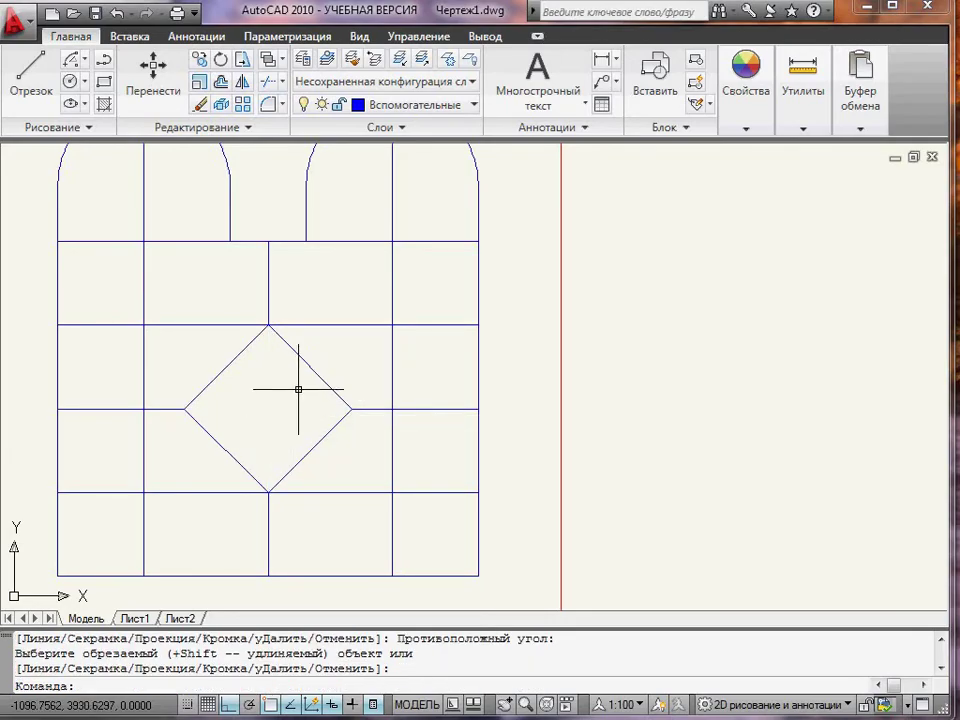
Step: Zoom out and pan until the entire door elevation is visible
scroll(298, 389, "down", 2)
middle_click_drag(298, 394, 347, 403)
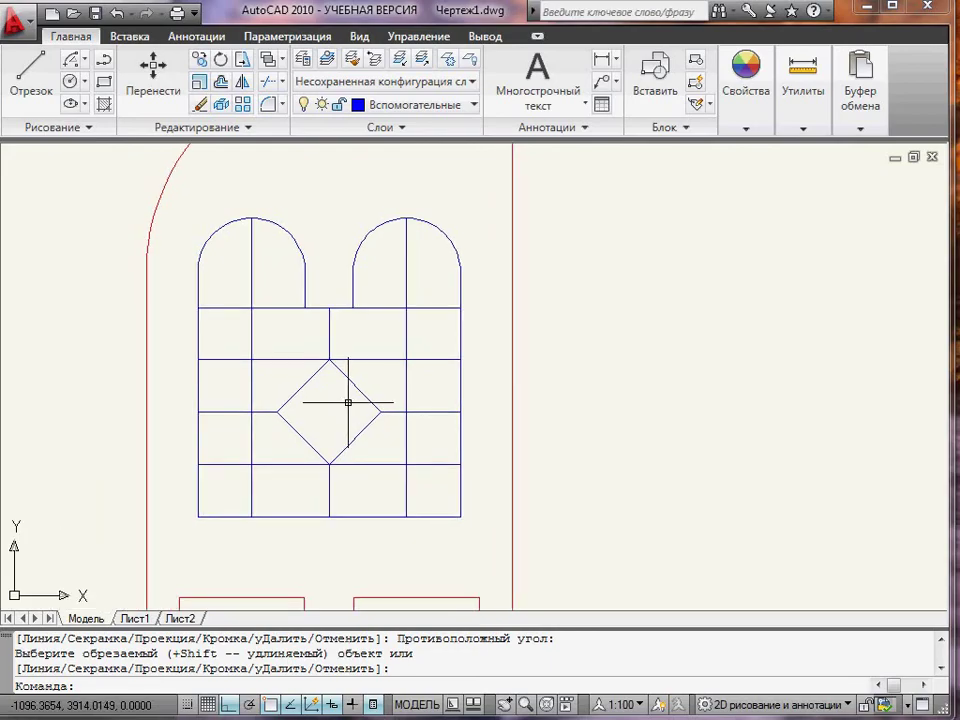
scroll(390, 347, "down", 3)
mouse_move(390, 347)
middle_mouse_down()
mouse_move(445, 321)
mouse_move(537, 316)
mouse_move(520, 317)
middle_mouse_up()
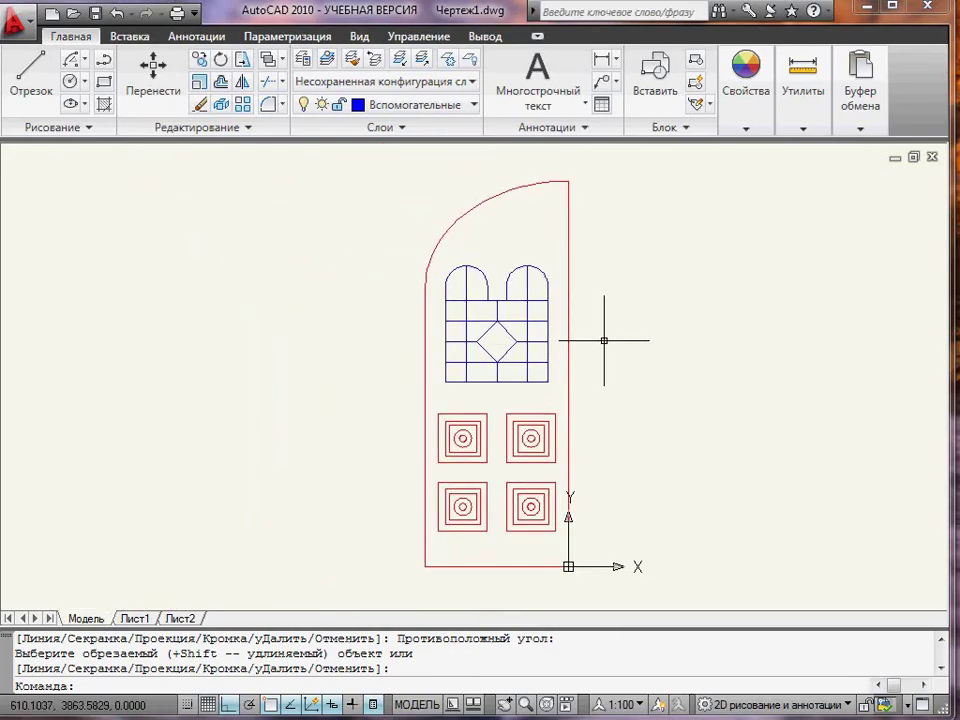